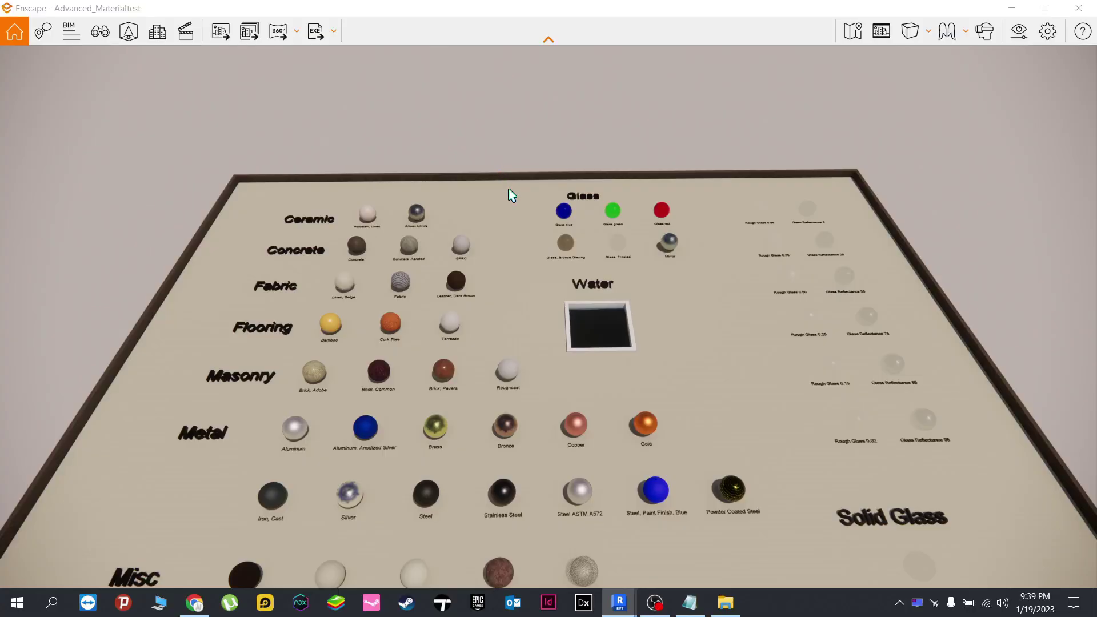
pyautogui.click(186, 35)
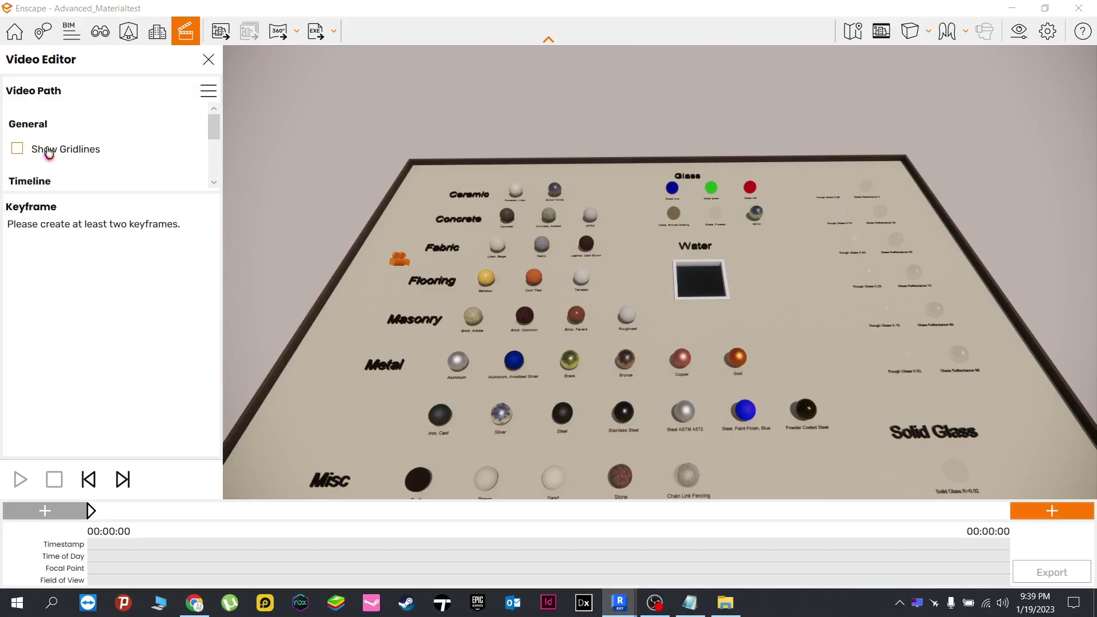
pyautogui.click(18, 149)
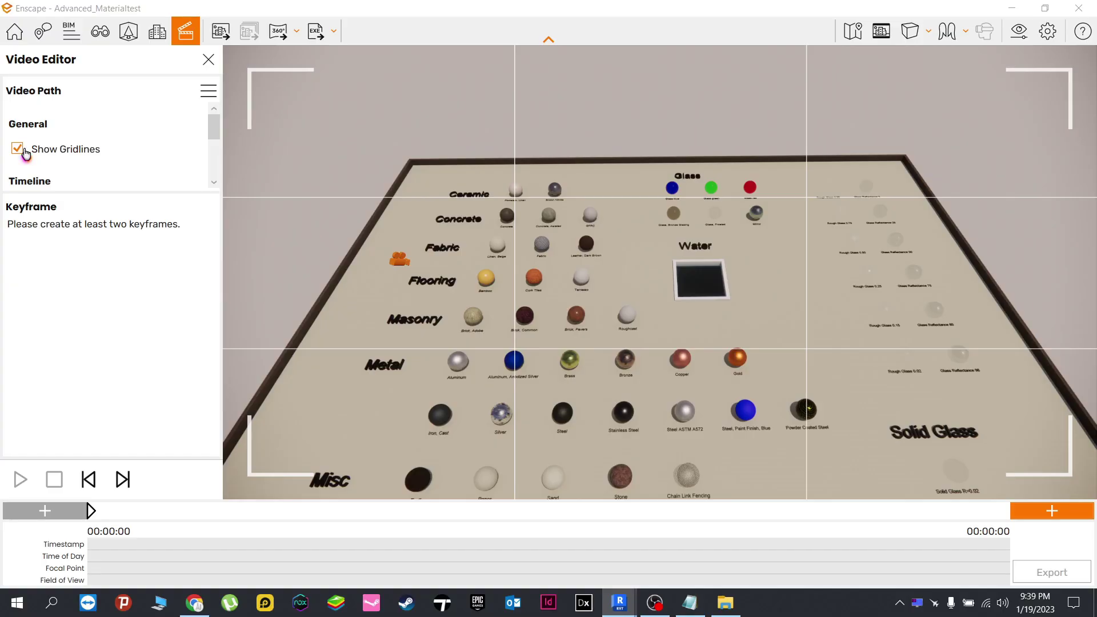
pyautogui.click(18, 148)
pyautogui.click(24, 151)
pyautogui.click(103, 152)
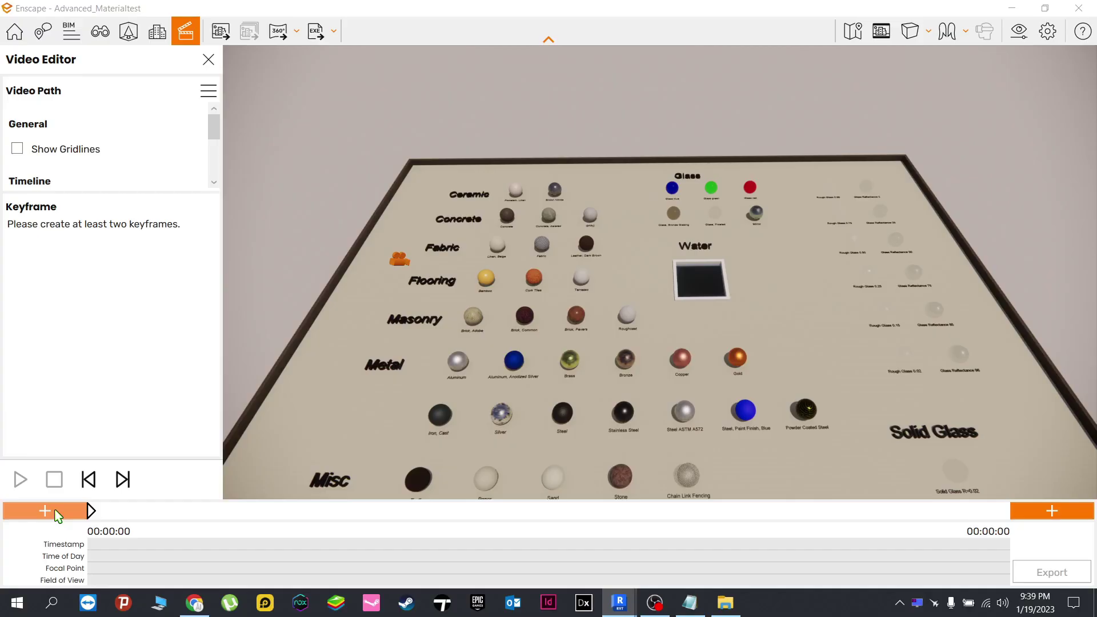
# Delete the existing keyframe from the video path
pyautogui.click(403, 261)
pyautogui.press('Delete')
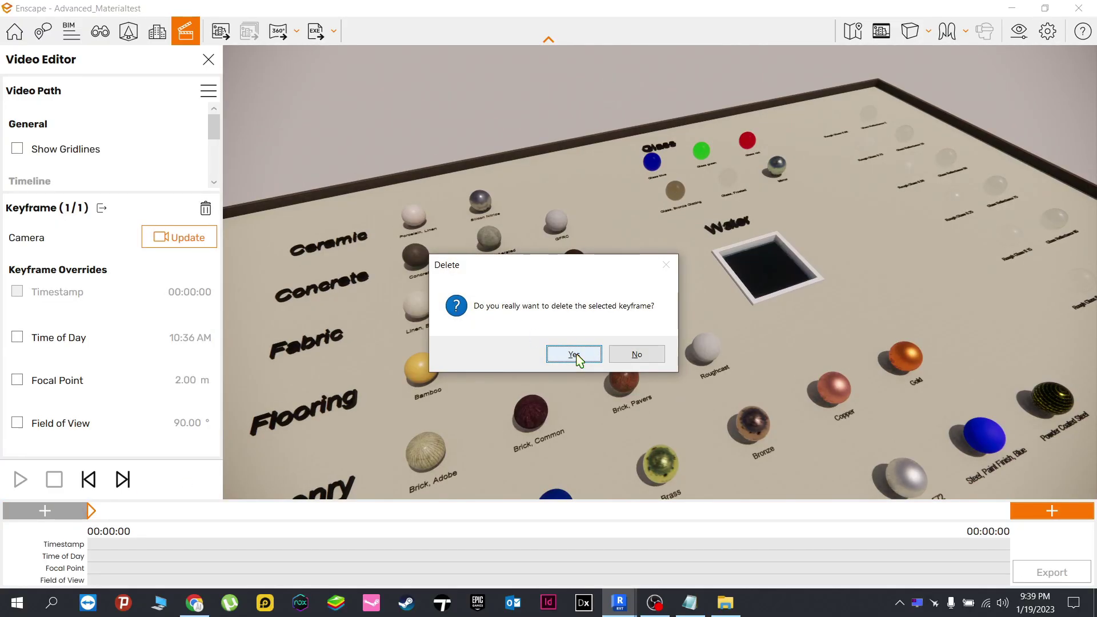
pyautogui.click(571, 353)
# Move closer to the Ceramic through Metal rows and add a starting keyframe at 00:00:00
pyautogui.scroll(5, 544, 345)
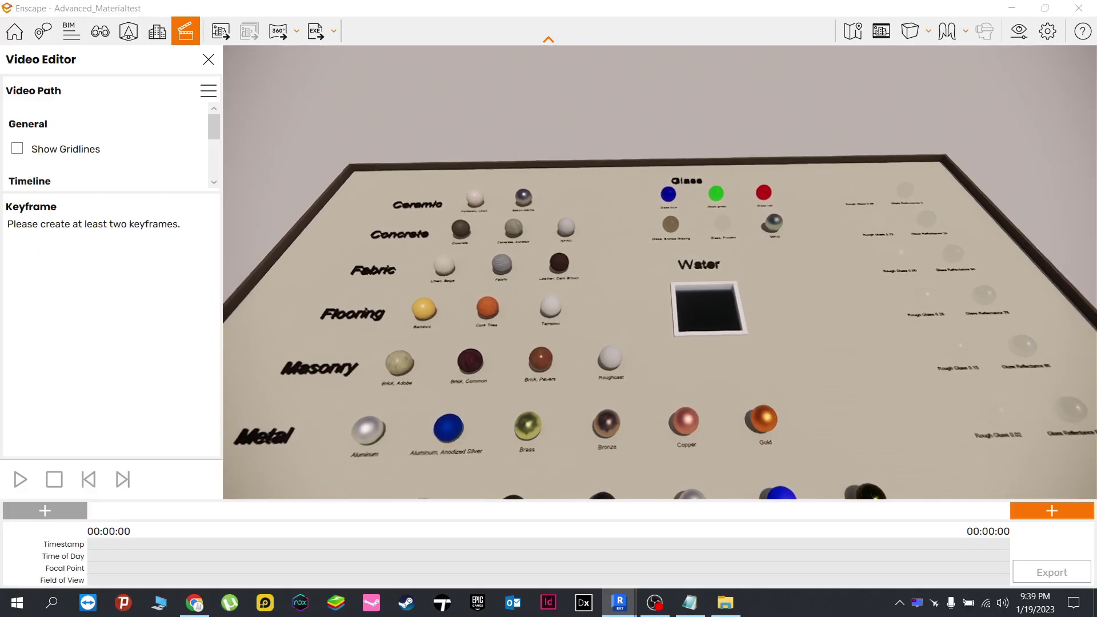
pyautogui.click(39, 513)
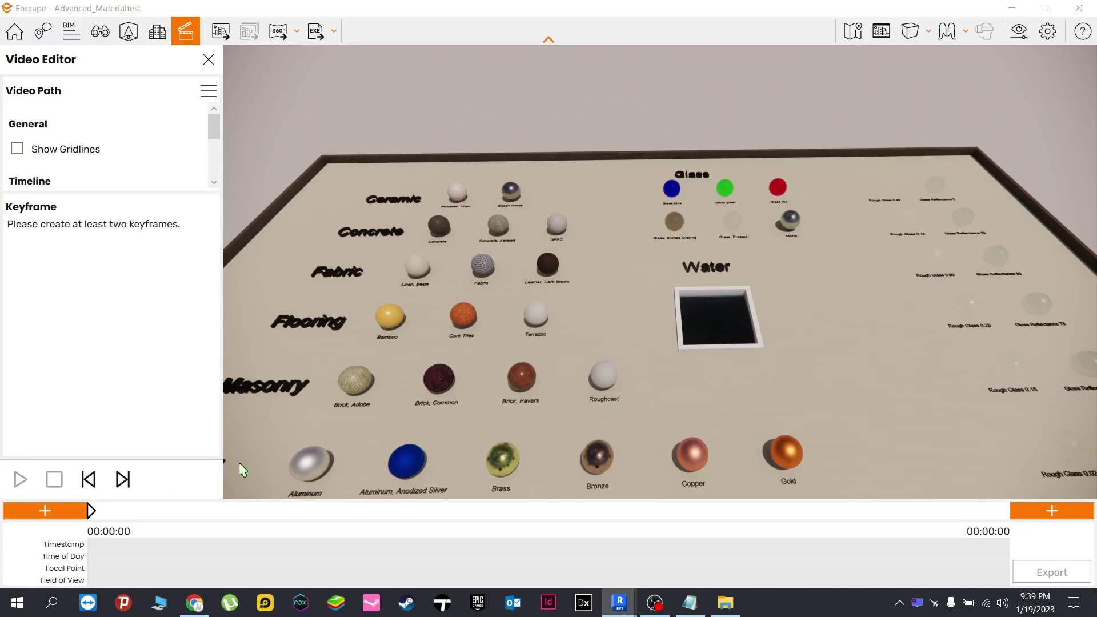
pyautogui.moveTo(555, 377); pyautogui.dragTo(332, 418)
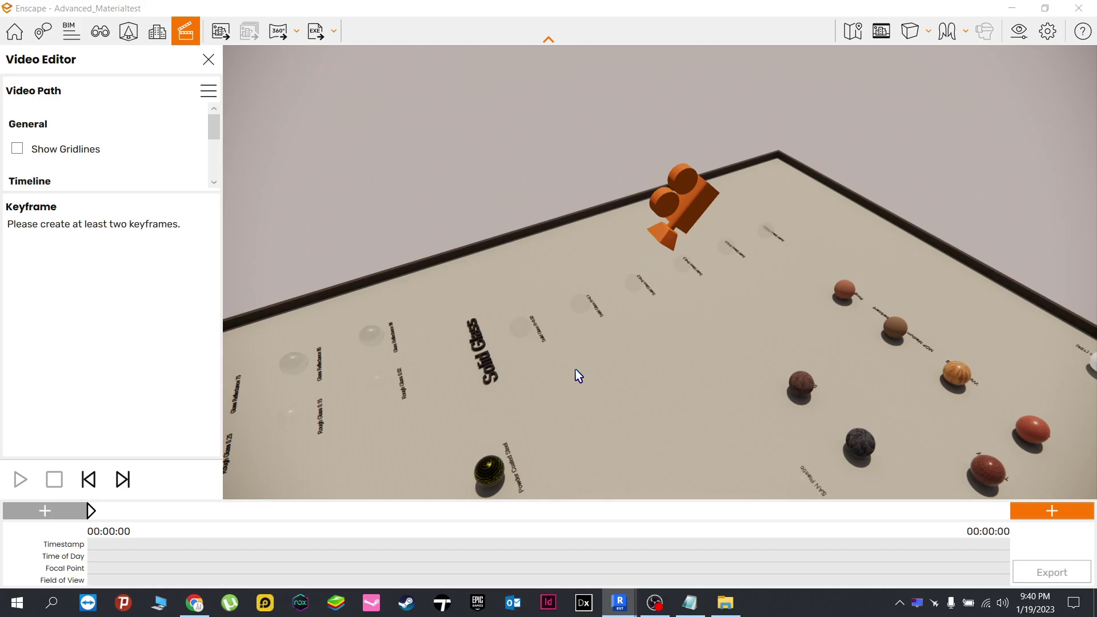
# From the first keyframe, shift the camera sideways and back, then add an ending keyframe at 00:00:33
pyautogui.click(697, 197)
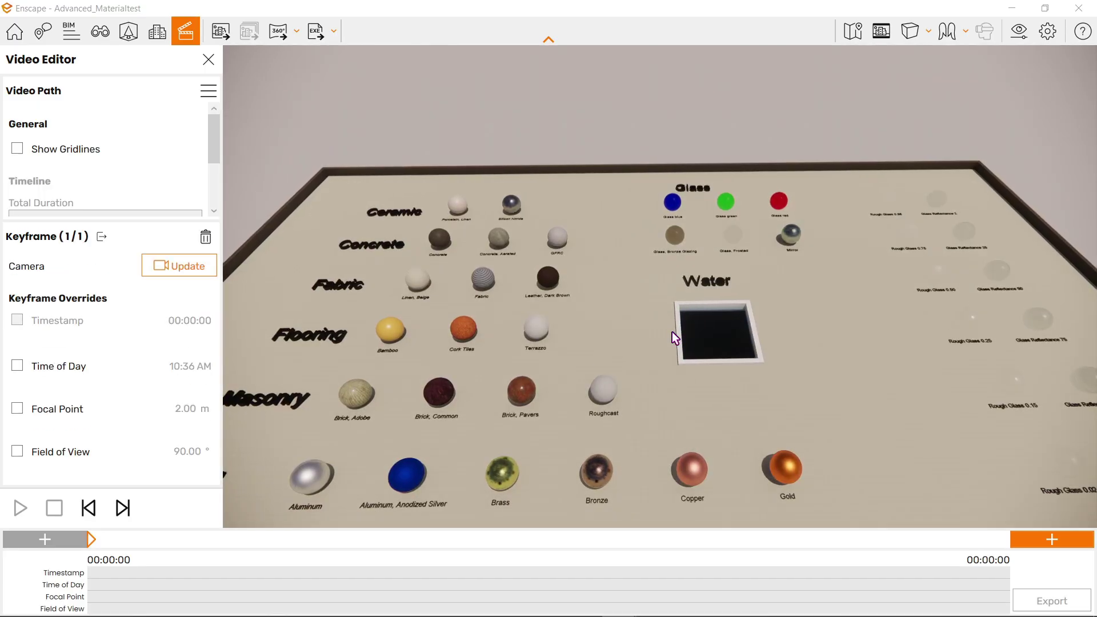
pyautogui.press('d')
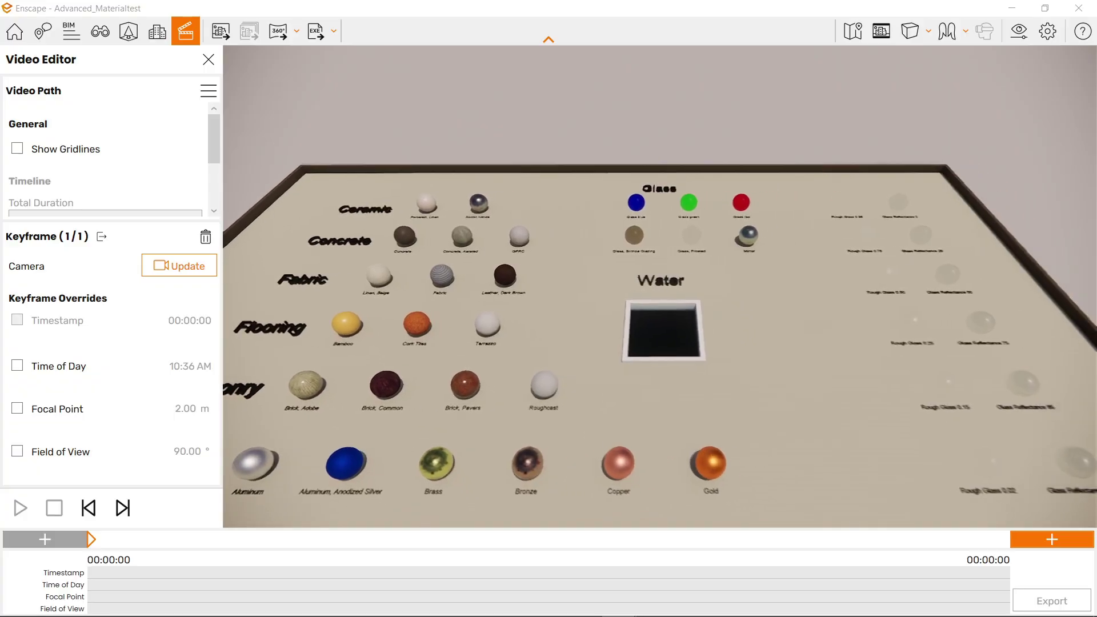
pyautogui.press('s')
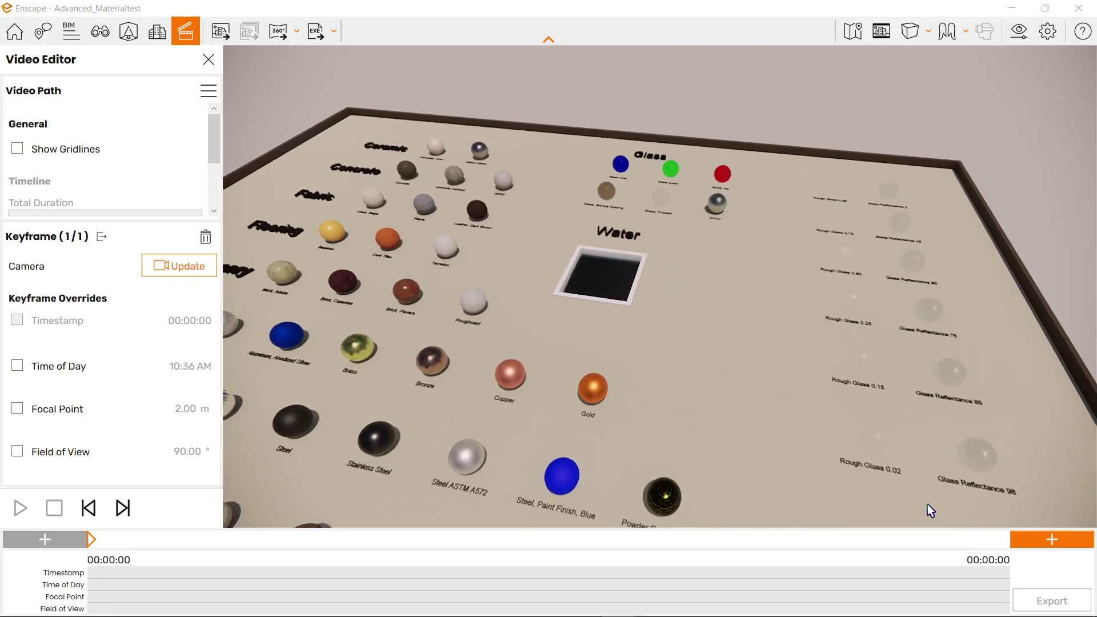
pyautogui.click(1053, 540)
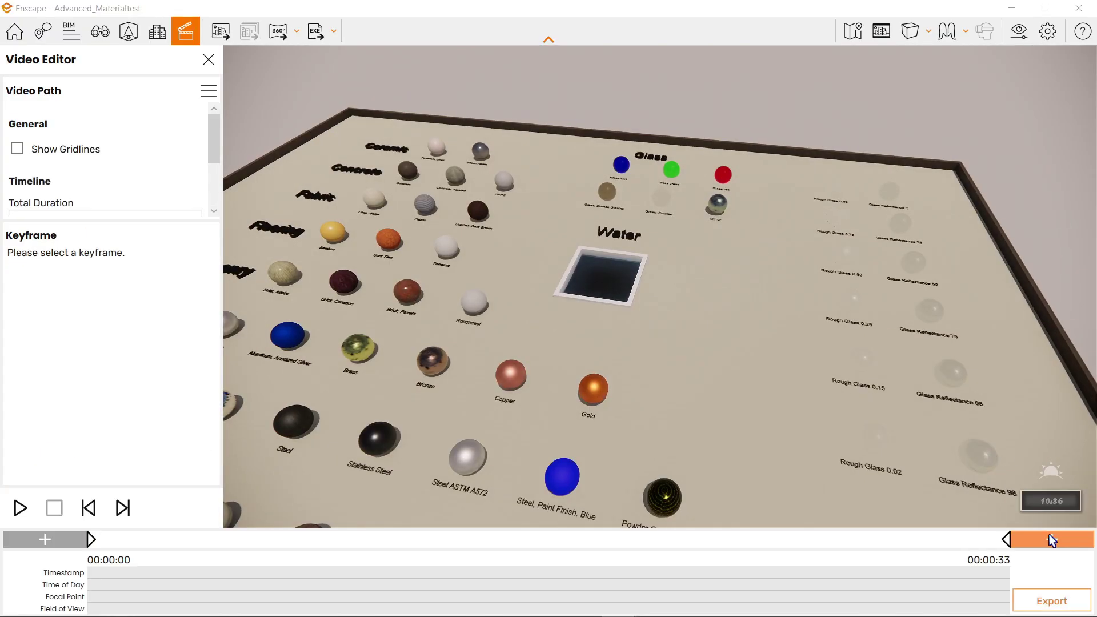
pyautogui.press('s')
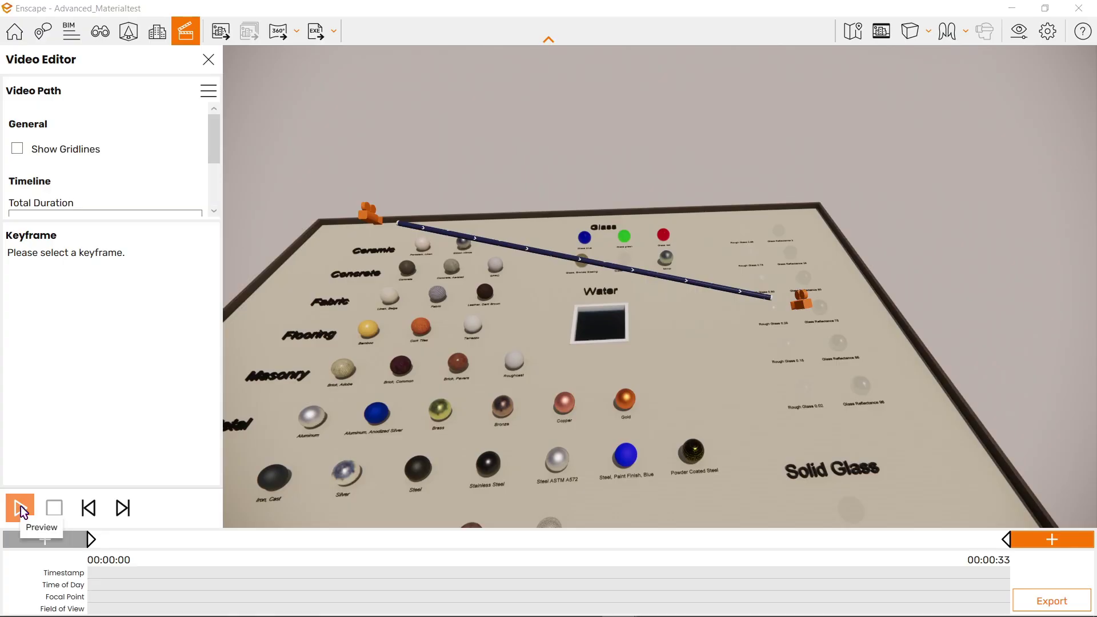
pyautogui.click(20, 509)
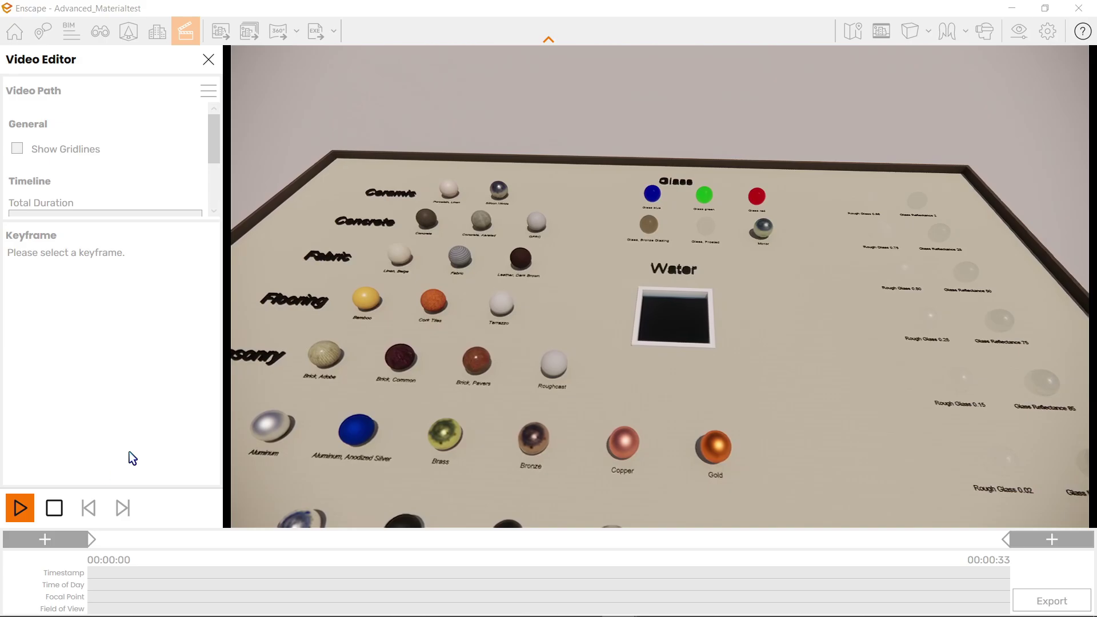
pyautogui.click(54, 508)
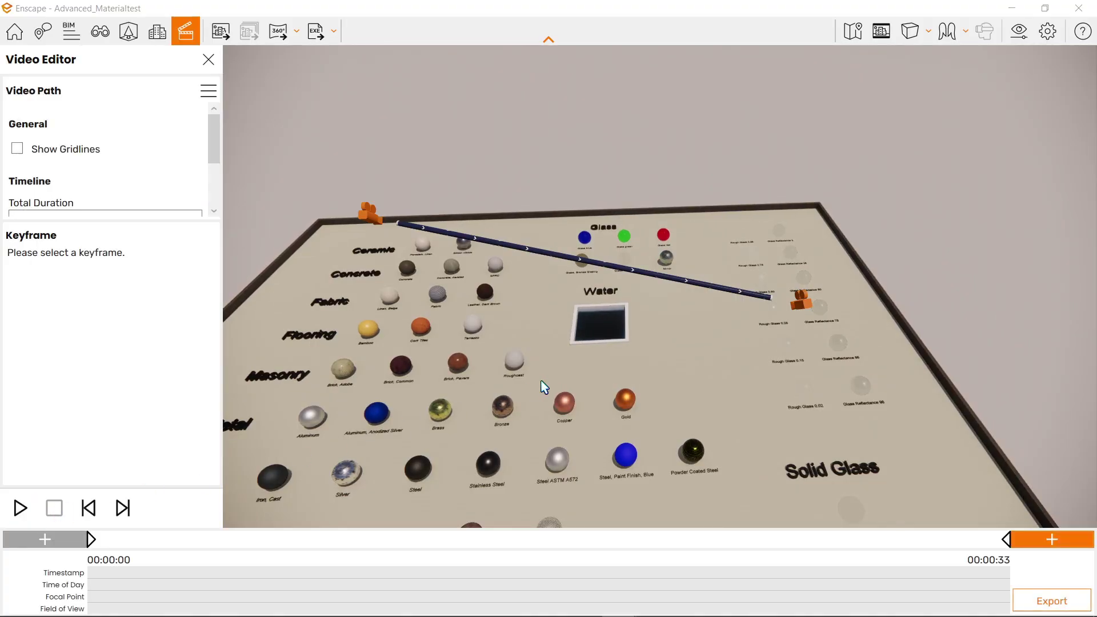
# Add two more keyframes from new camera angles, extending the path to 00:01:45
pyautogui.scroll(3, 549, 362)
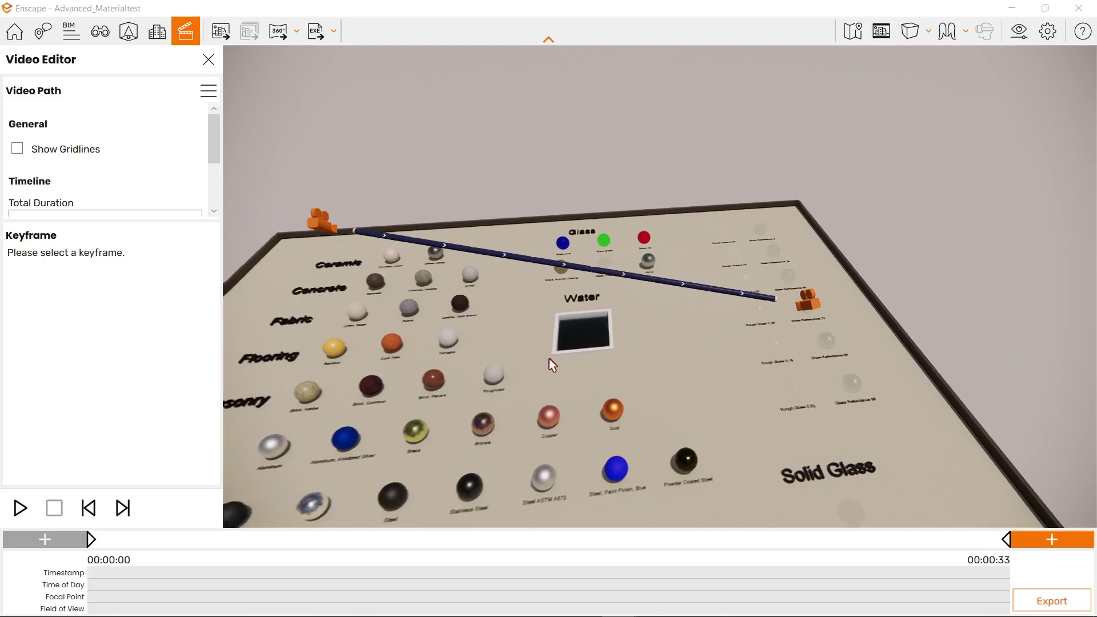
pyautogui.press('a')
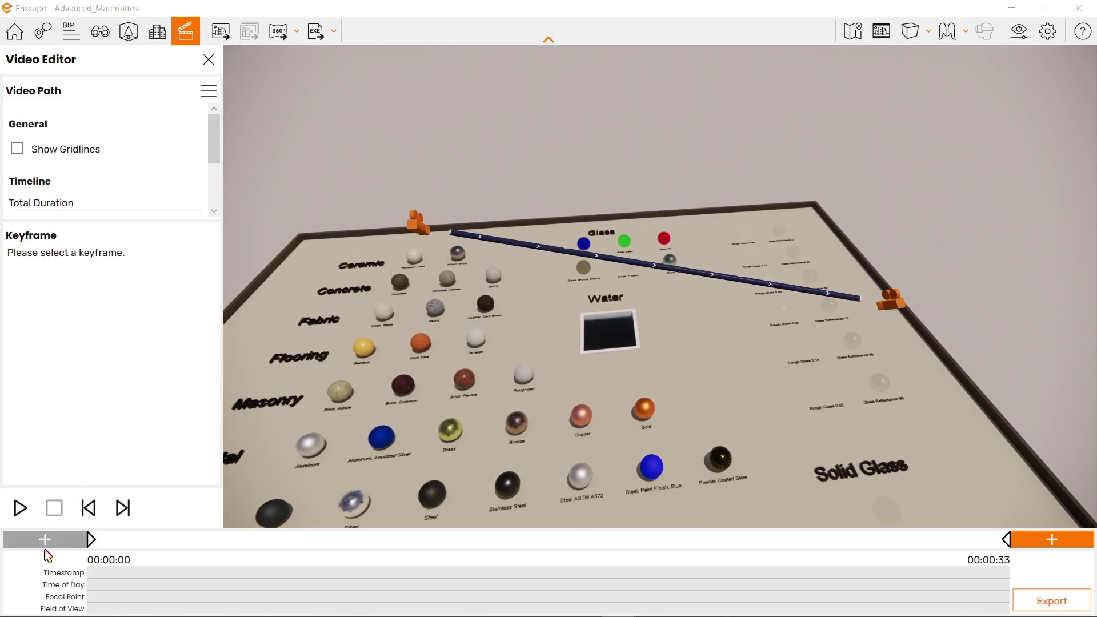
pyautogui.click(44, 540)
pyautogui.moveTo(544, 362); pyautogui.dragTo(577, 375, button='right')
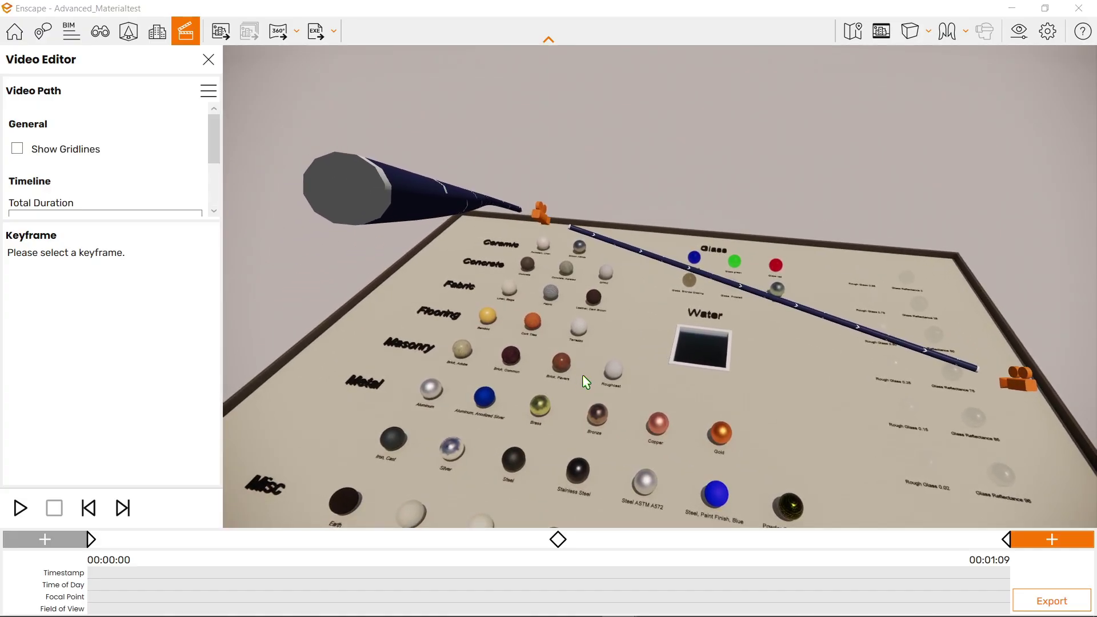
pyautogui.click(1035, 541)
pyautogui.moveTo(811, 399)
pyautogui.mouseDown(button='right')
pyautogui.moveTo(880, 401)
pyautogui.moveTo(797, 389)
pyautogui.mouseUp(button='right')
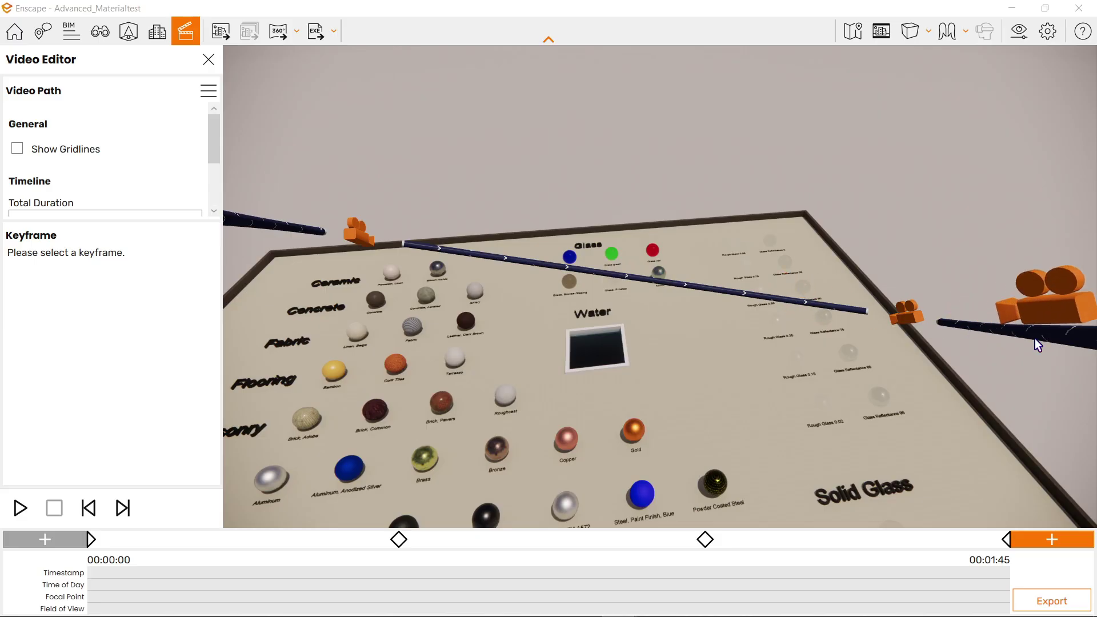
# Re-aim keyframe 3's camera up past the table corner toward the sky and update it
pyautogui.click(624, 276)
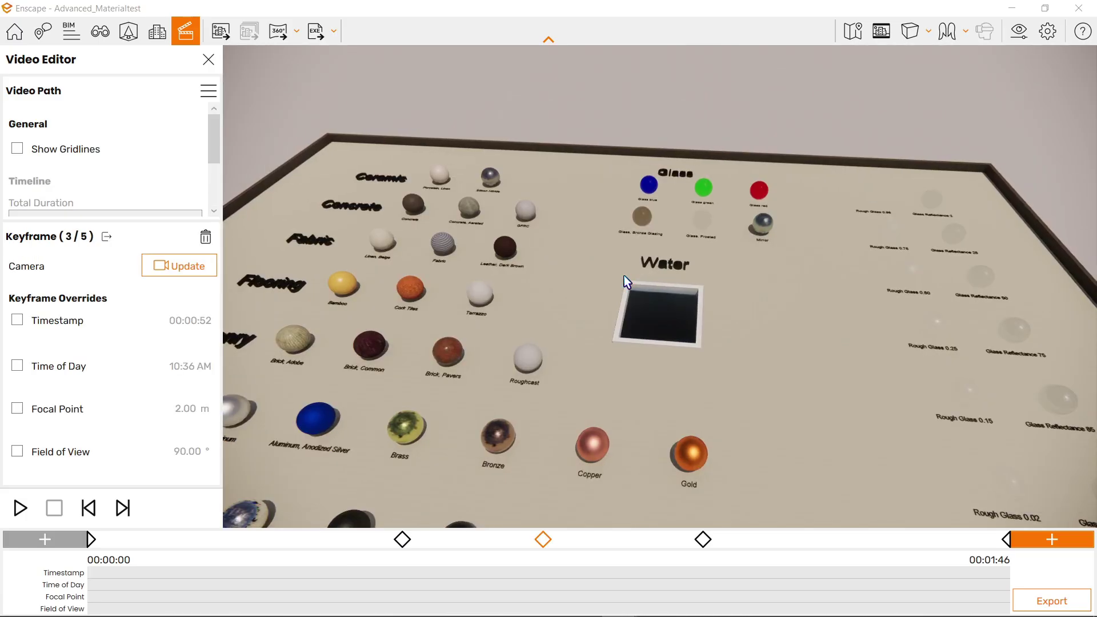
pyautogui.moveTo(627, 281); pyautogui.dragTo(828, 217)
pyautogui.moveTo(572, 308); pyautogui.dragTo(599, 320)
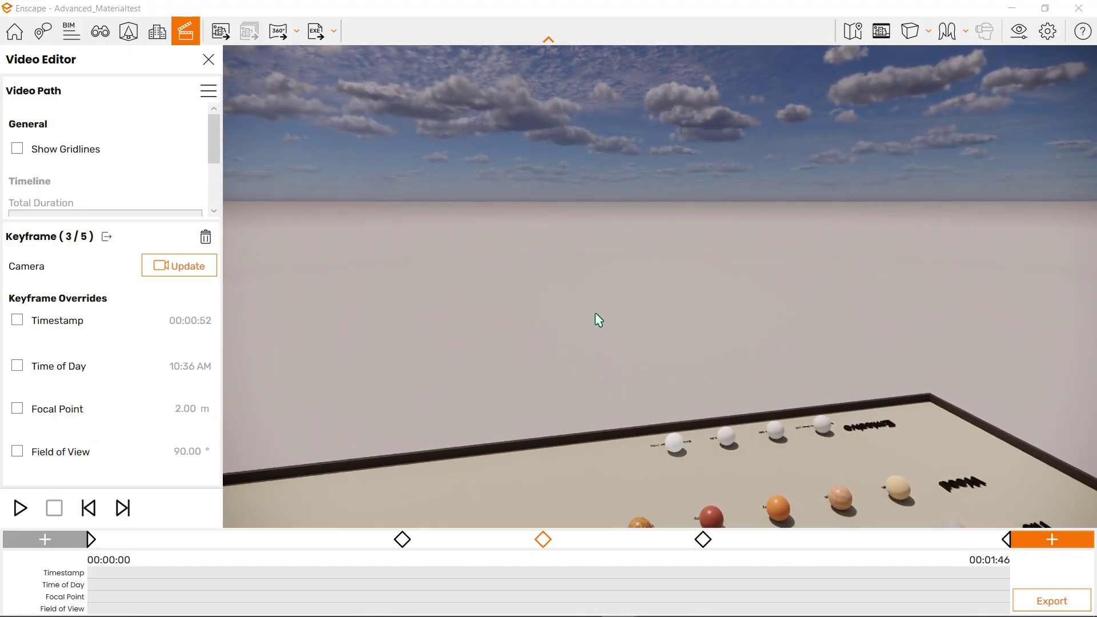
pyautogui.click(176, 265)
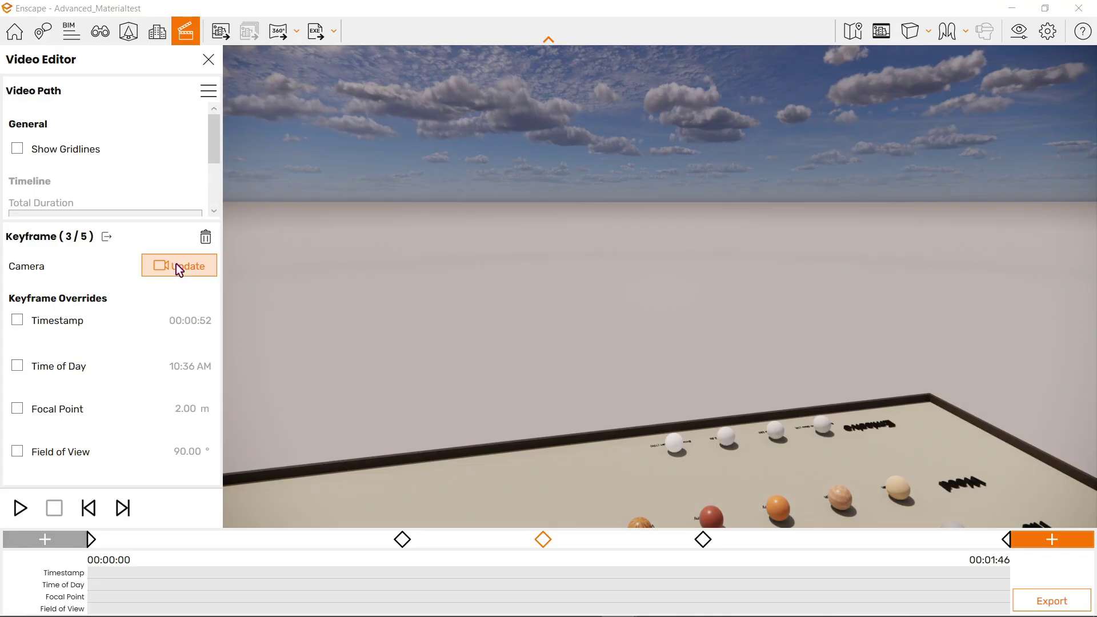
# Deselect the keyframe and fly the camera toward the glass samples for an overview
pyautogui.click(664, 381)
pyautogui.moveTo(659, 367); pyautogui.dragTo(605, 357)
pyautogui.scroll(-10, 660, 285)
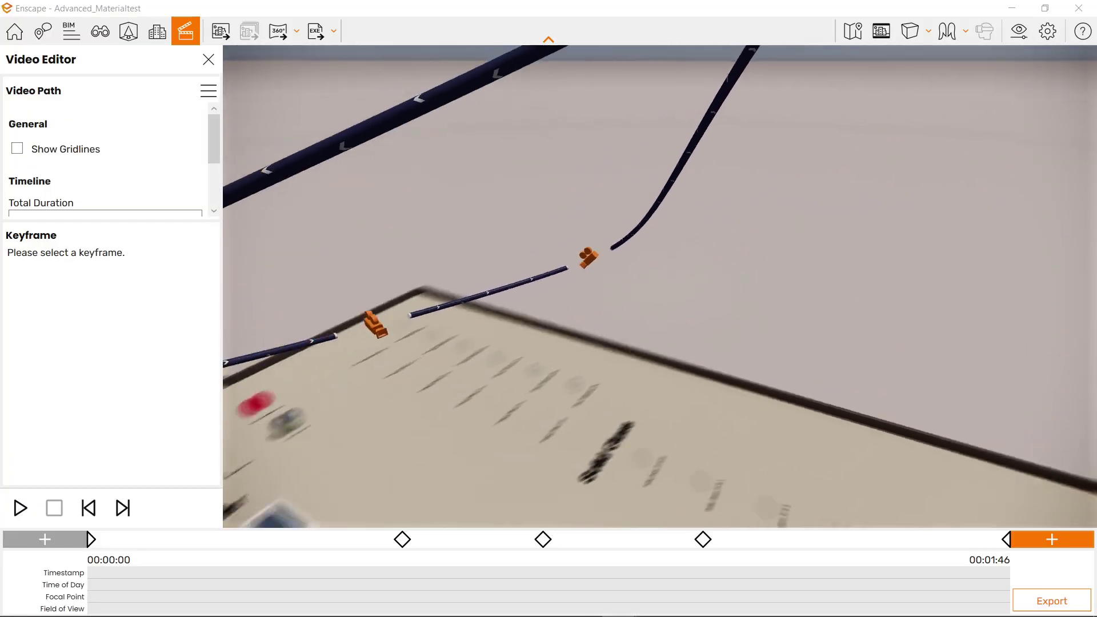
pyautogui.scroll(8, 663, 372)
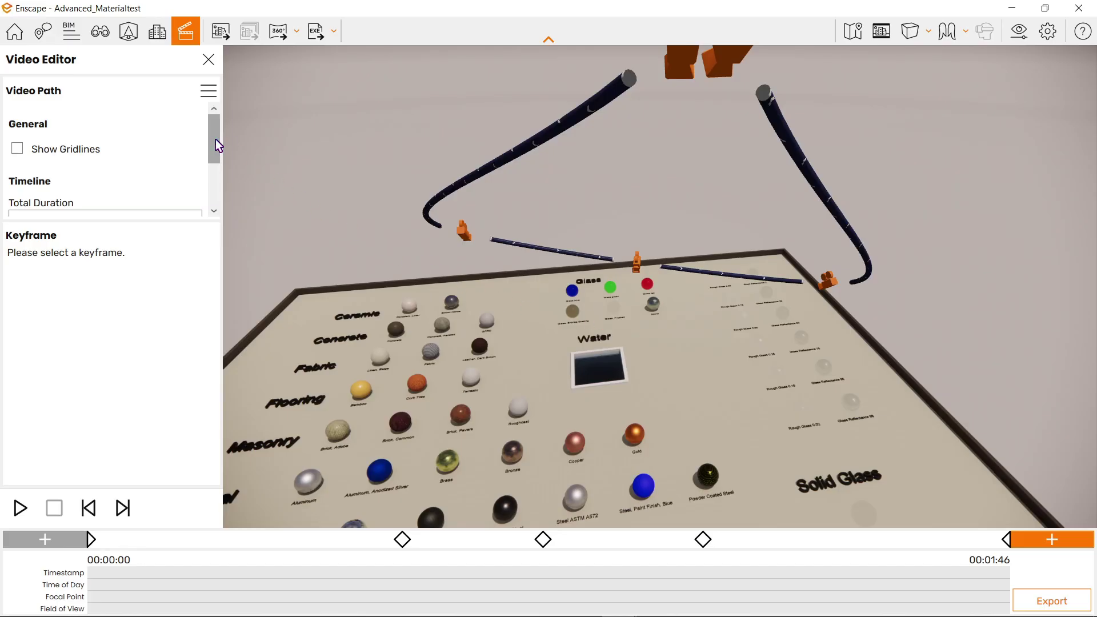
pyautogui.moveTo(216, 145); pyautogui.dragTo(217, 179)
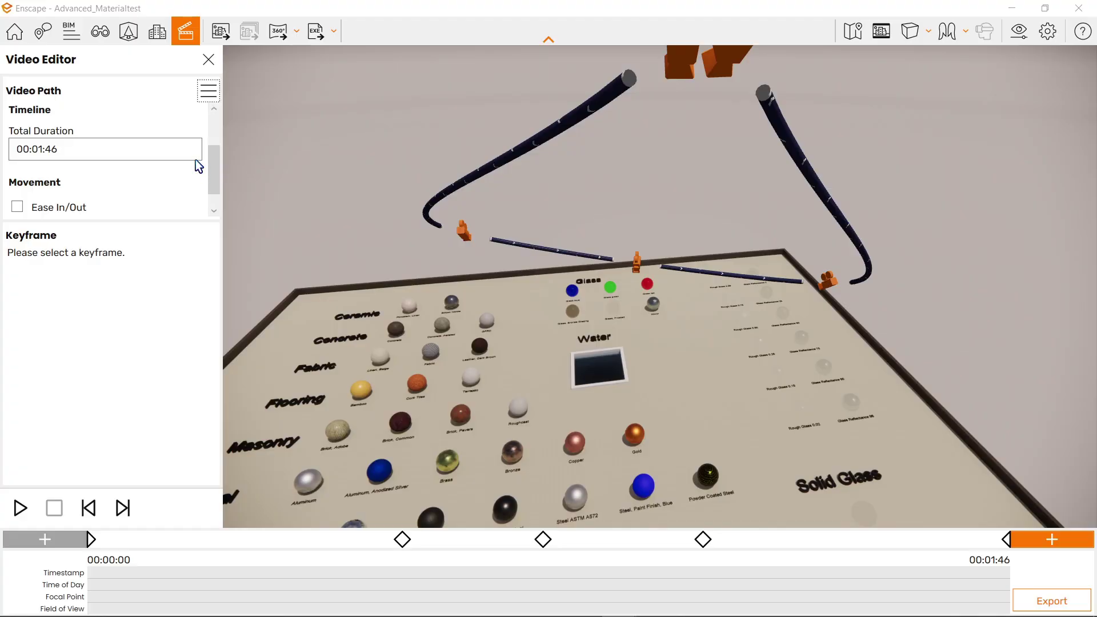
pyautogui.moveTo(215, 168); pyautogui.dragTo(218, 200)
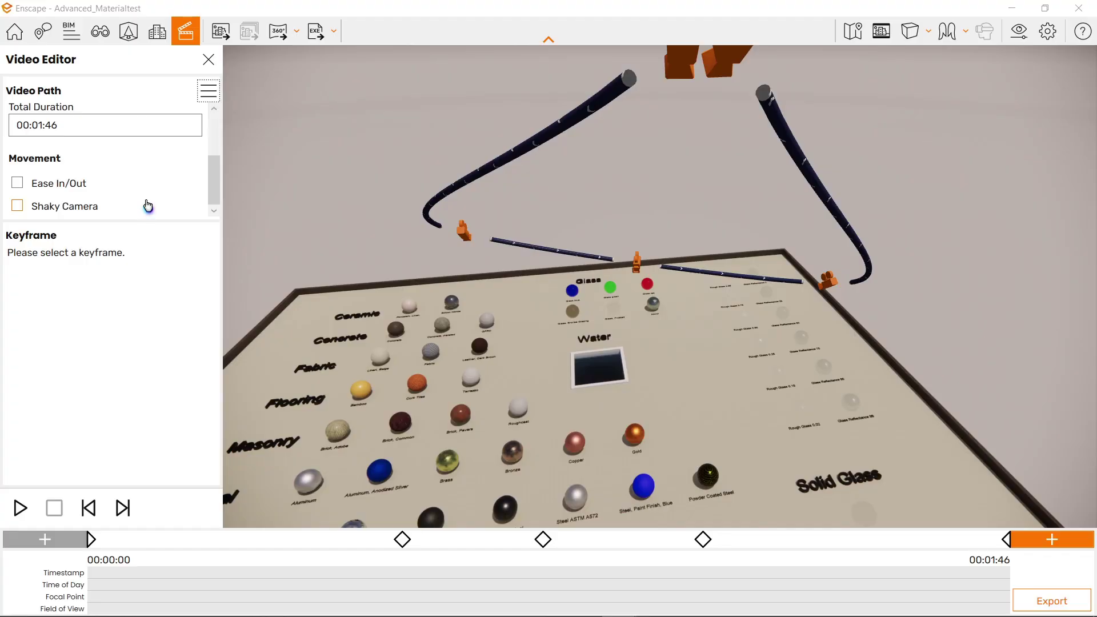
pyautogui.click(36, 188)
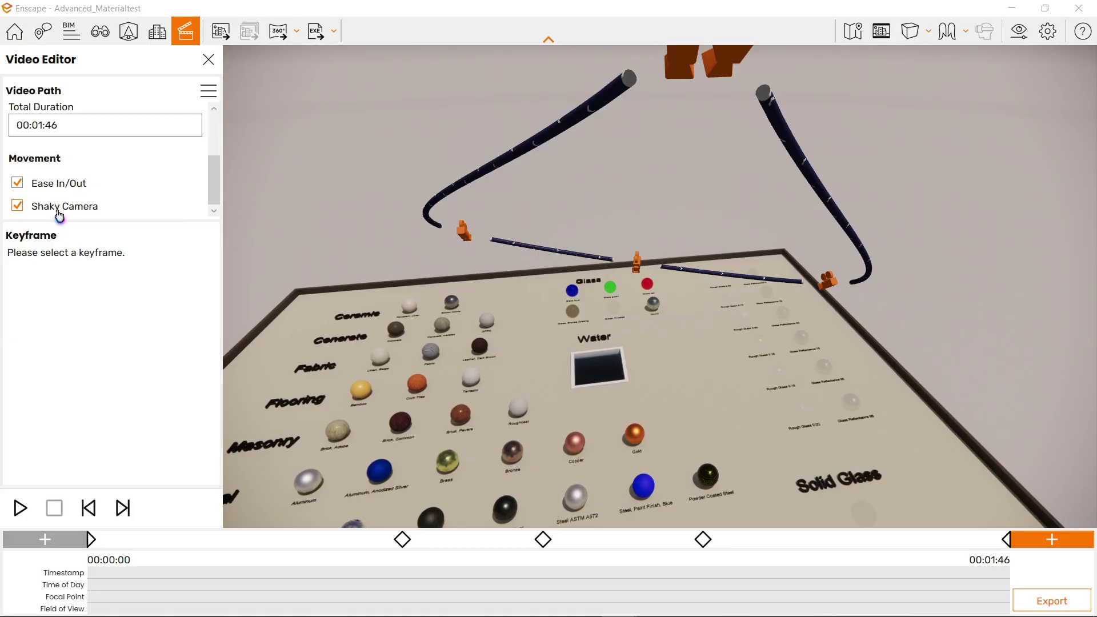
pyautogui.click(63, 189)
# Browse keyframes 2 through 5 on the timeline, ending on Keyframe 1/5 and its starting view
pyautogui.click(219, 92)
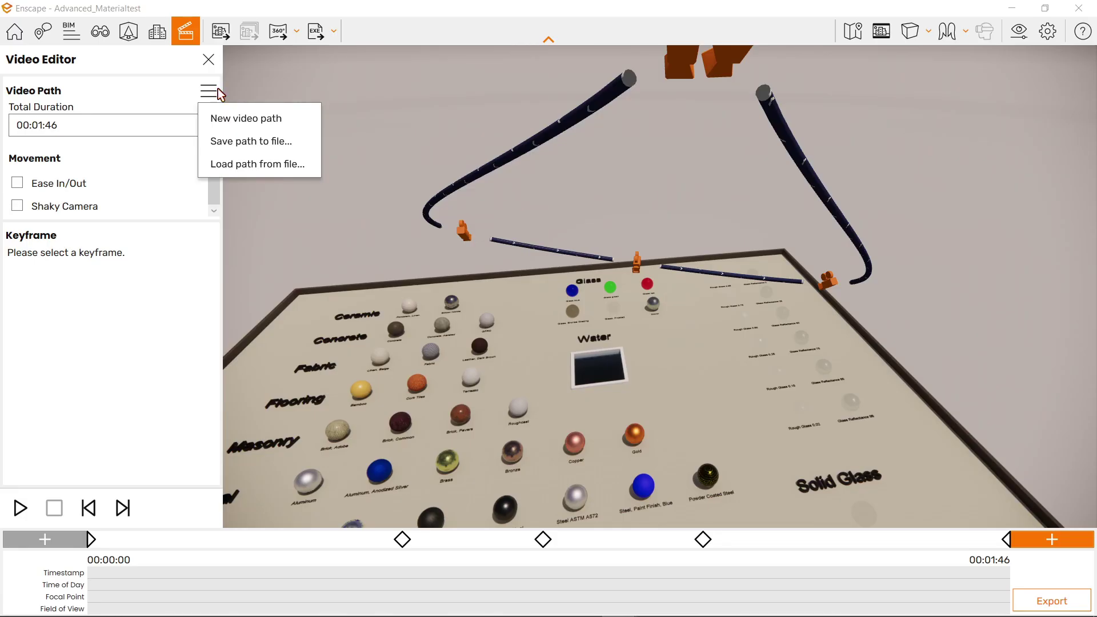
pyautogui.click(668, 189)
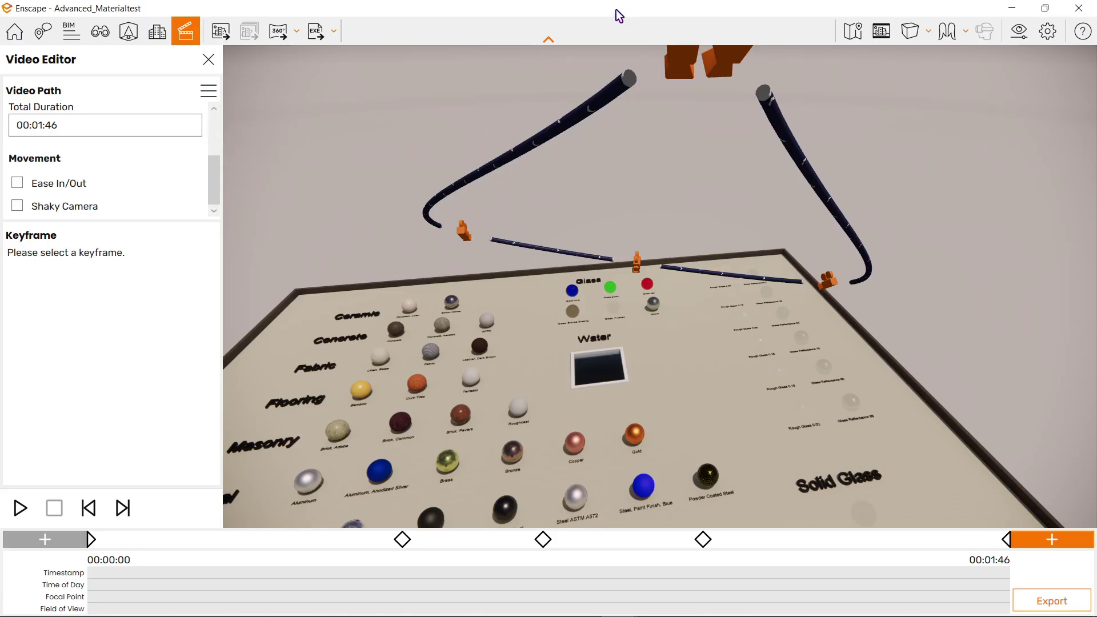
pyautogui.click(463, 235)
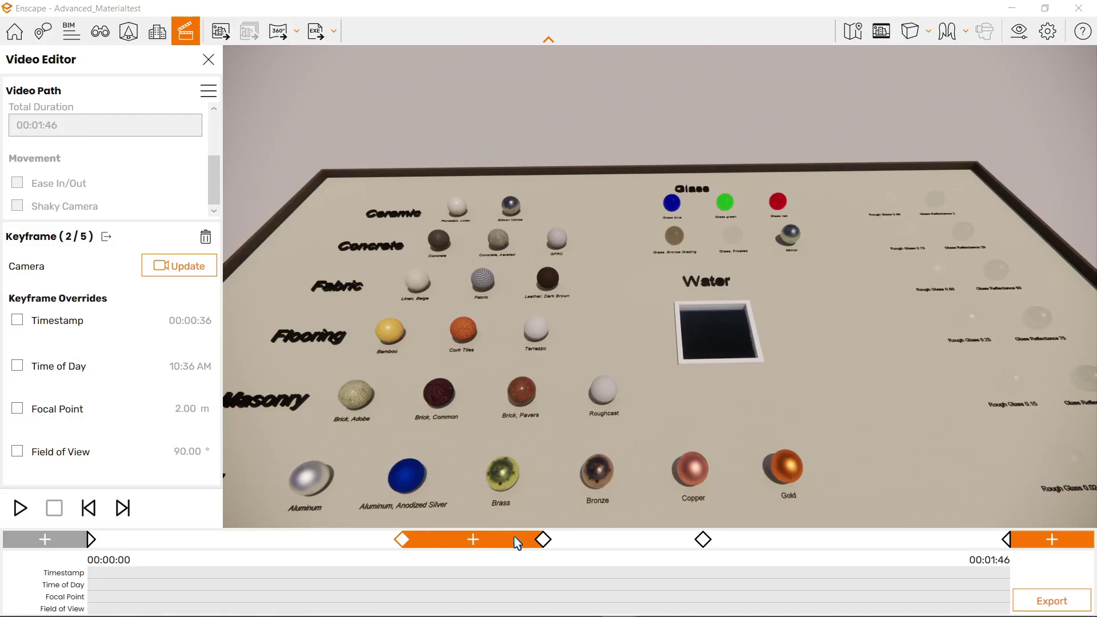
pyautogui.click(543, 539)
pyautogui.click(703, 539)
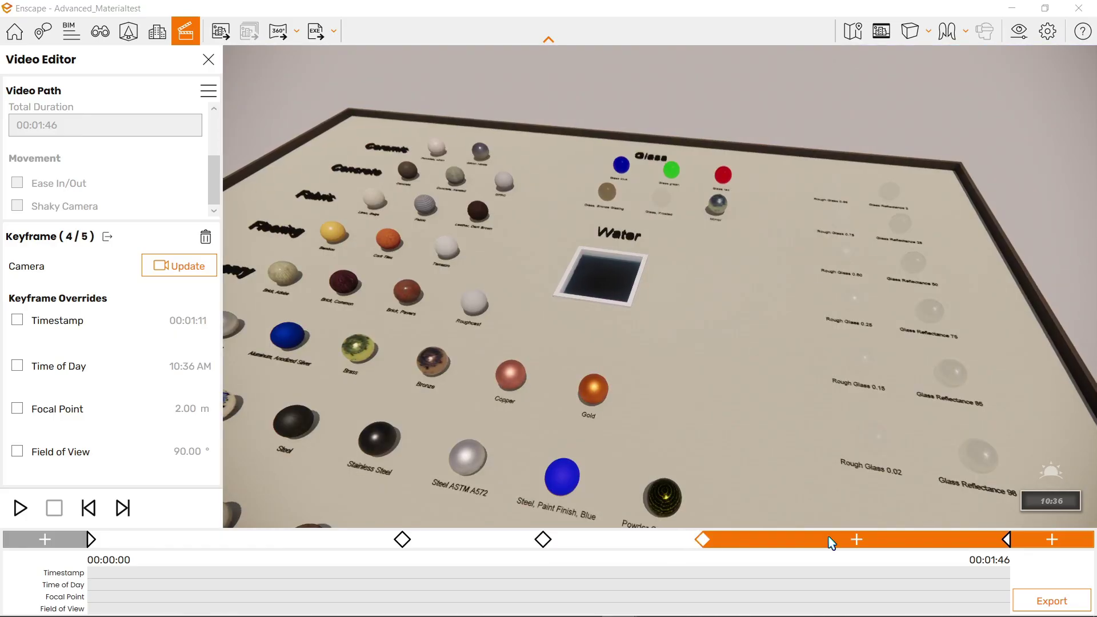
pyautogui.click(1005, 539)
pyautogui.click(553, 544)
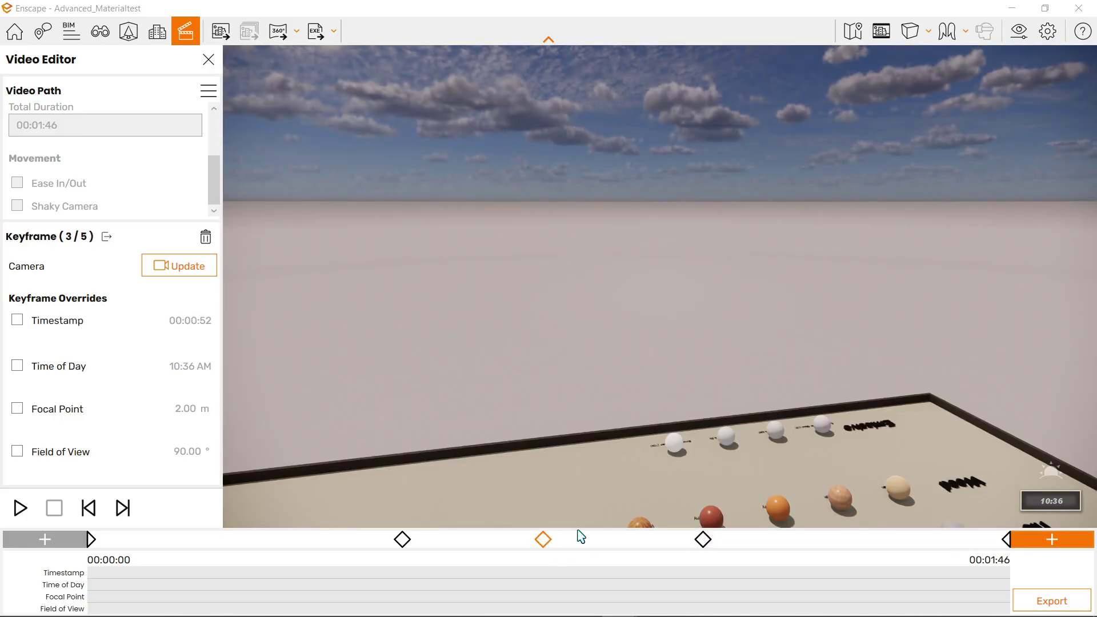
pyautogui.moveTo(625, 540)
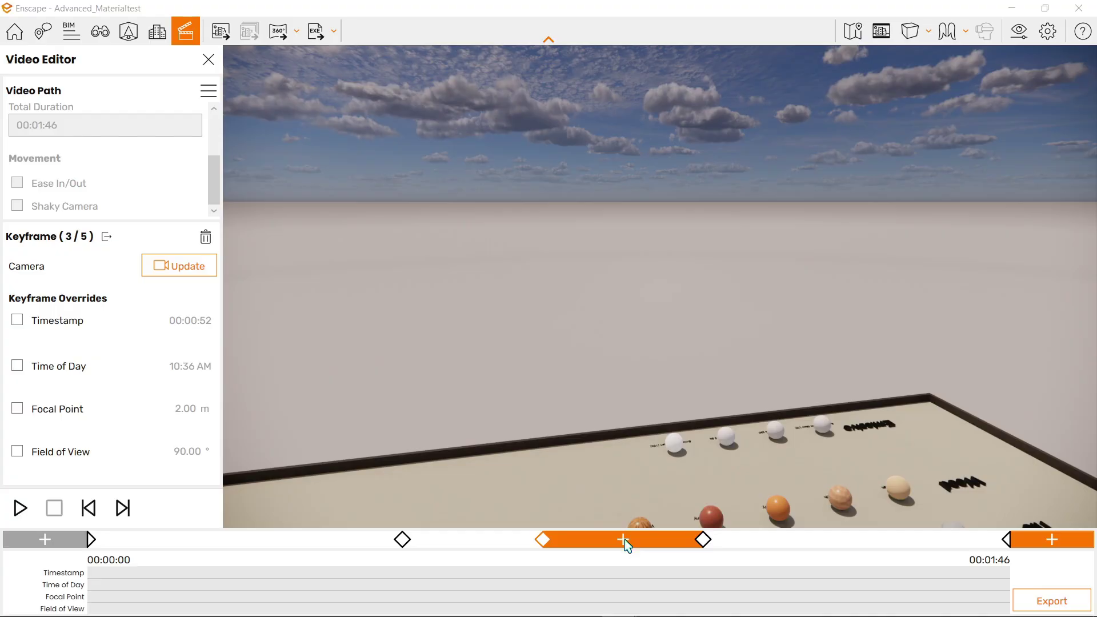
pyautogui.click(91, 539)
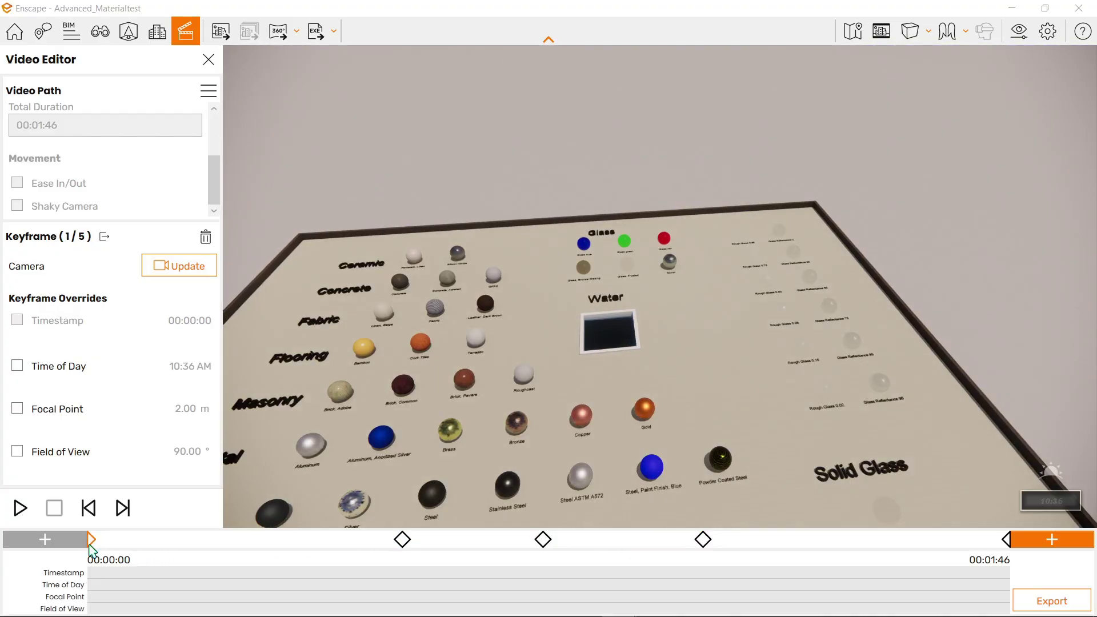
# Enable Time of Day, Focal Point and Field of View overrides on keyframe 1
pyautogui.click(17, 365)
pyautogui.click(114, 385)
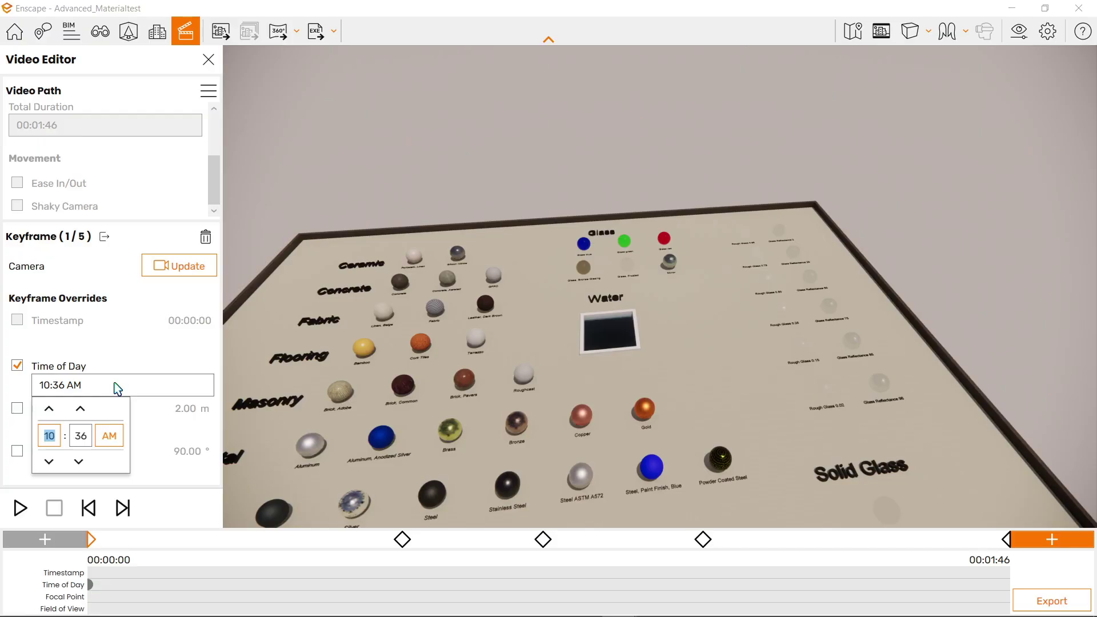
pyautogui.click(105, 437)
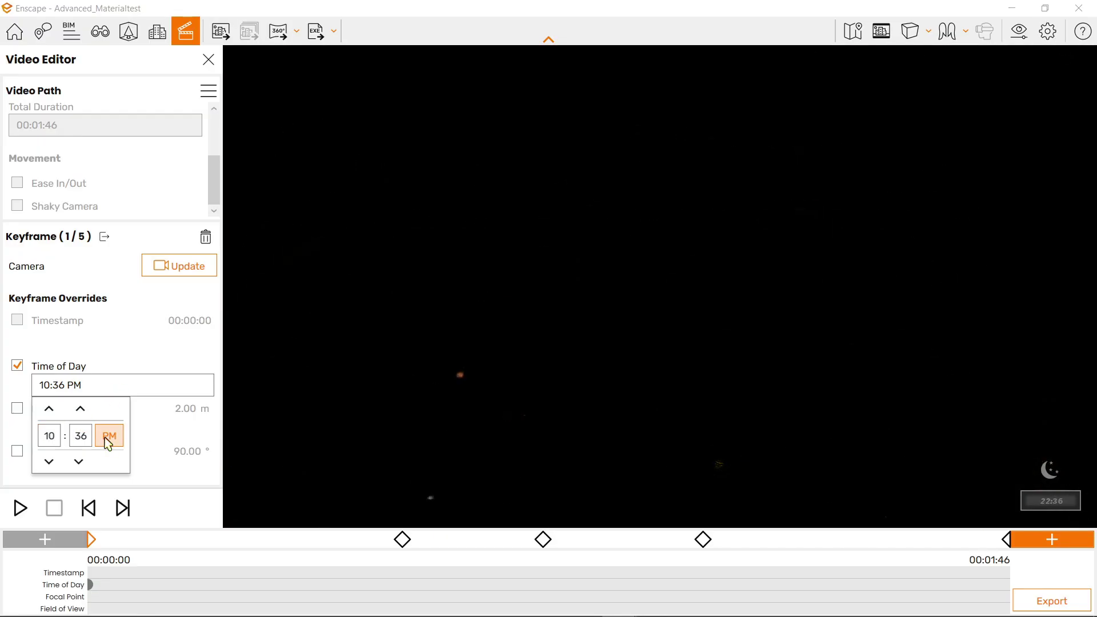
pyautogui.click(152, 357)
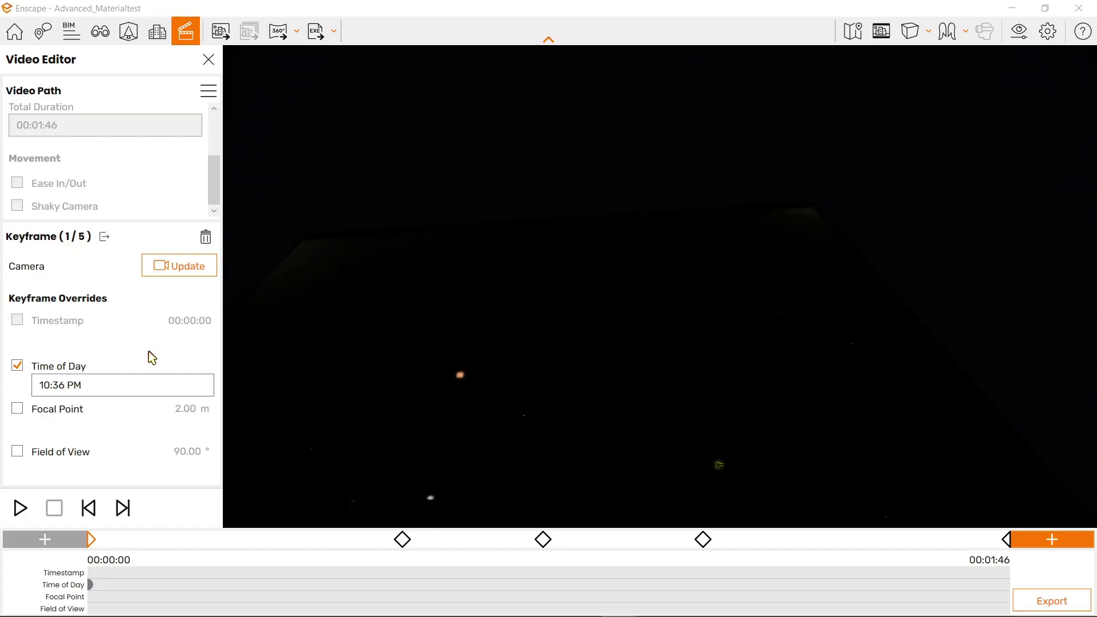
pyautogui.click(18, 410)
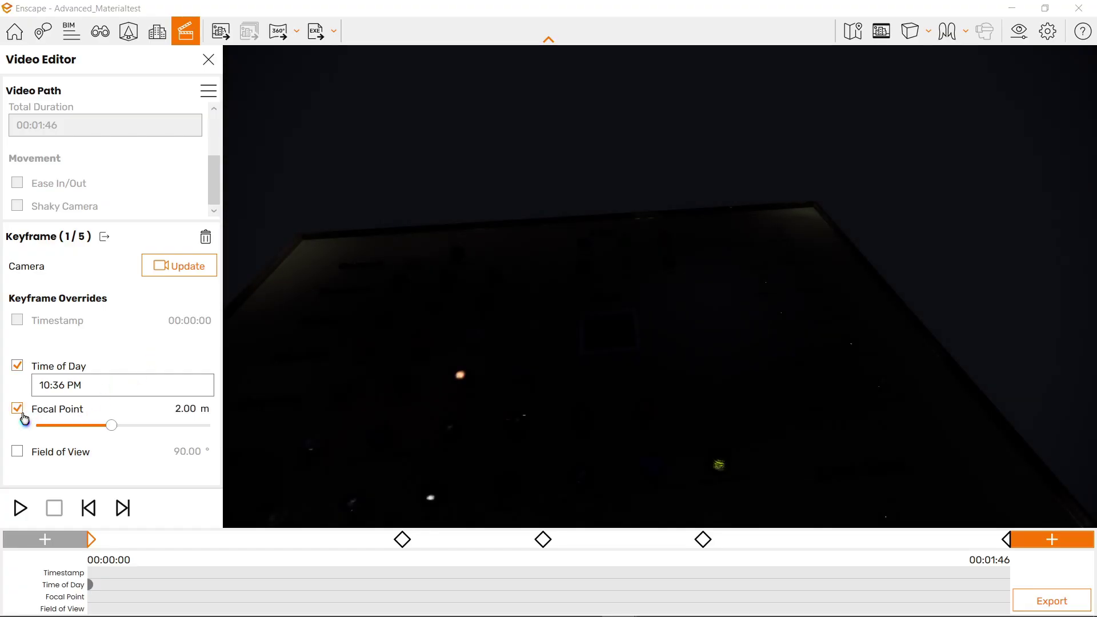
pyautogui.click(18, 453)
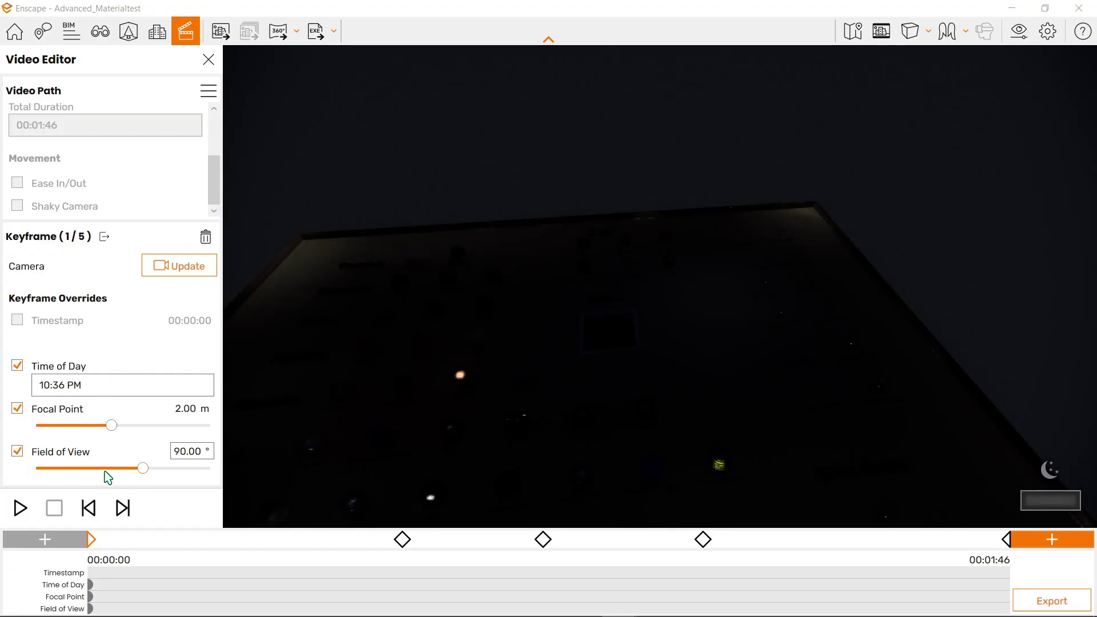
pyautogui.moveTo(139, 470)
pyautogui.mouseDown()
pyautogui.moveTo(87, 471)
pyautogui.moveTo(143, 469)
pyautogui.mouseUp()
# Set keyframe 1's time of day to 2:36 PM
pyautogui.click(140, 385)
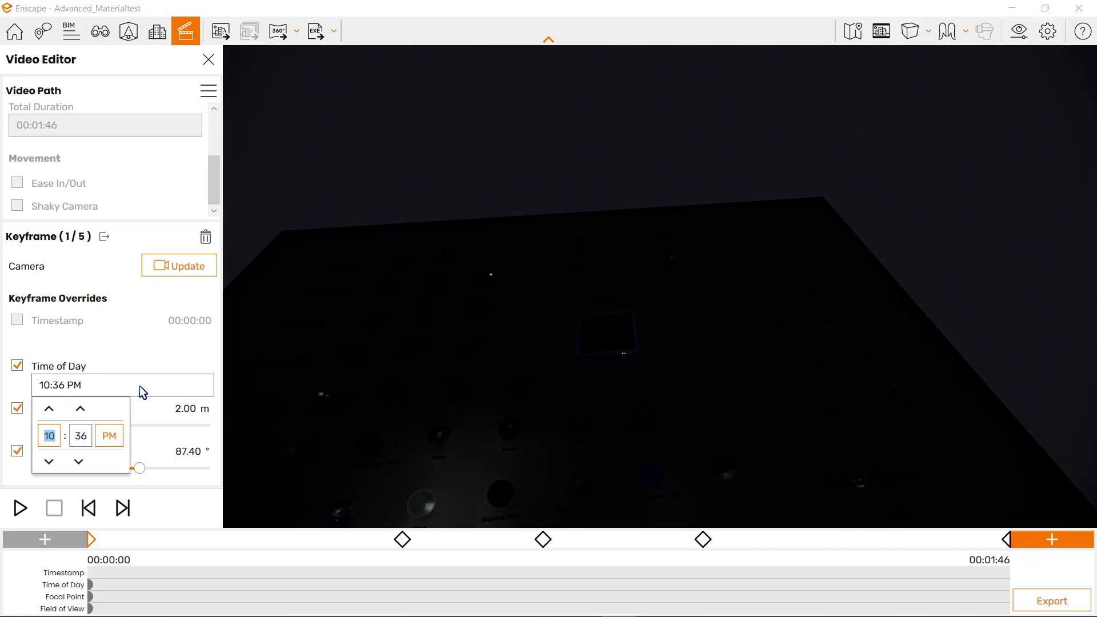
pyautogui.click(110, 439)
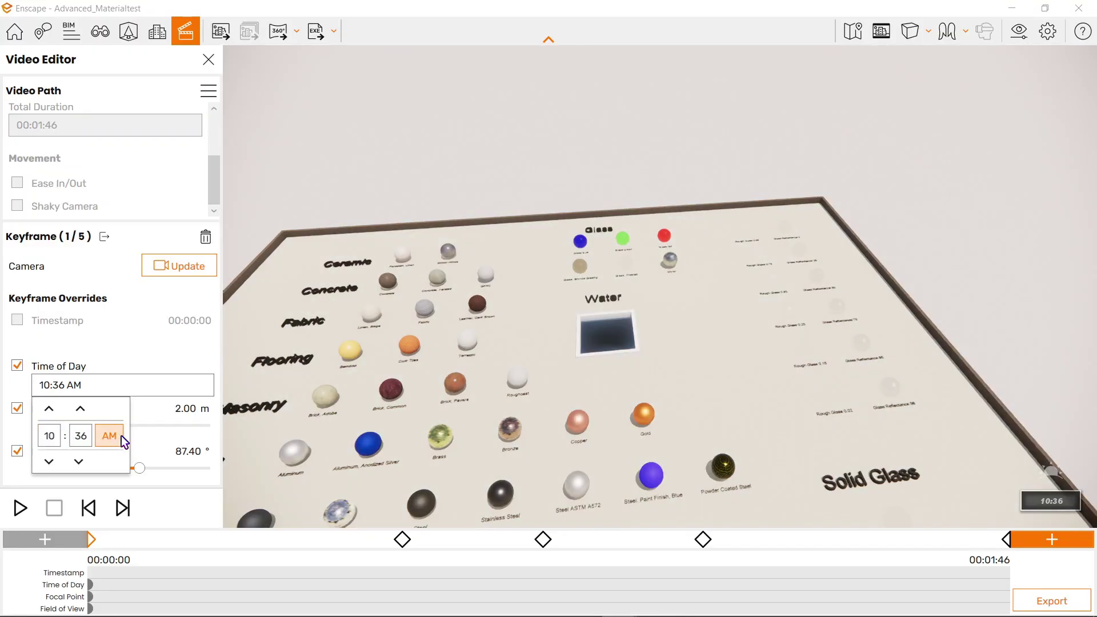
pyautogui.click(111, 439)
pyautogui.click(49, 435)
pyautogui.write('2')
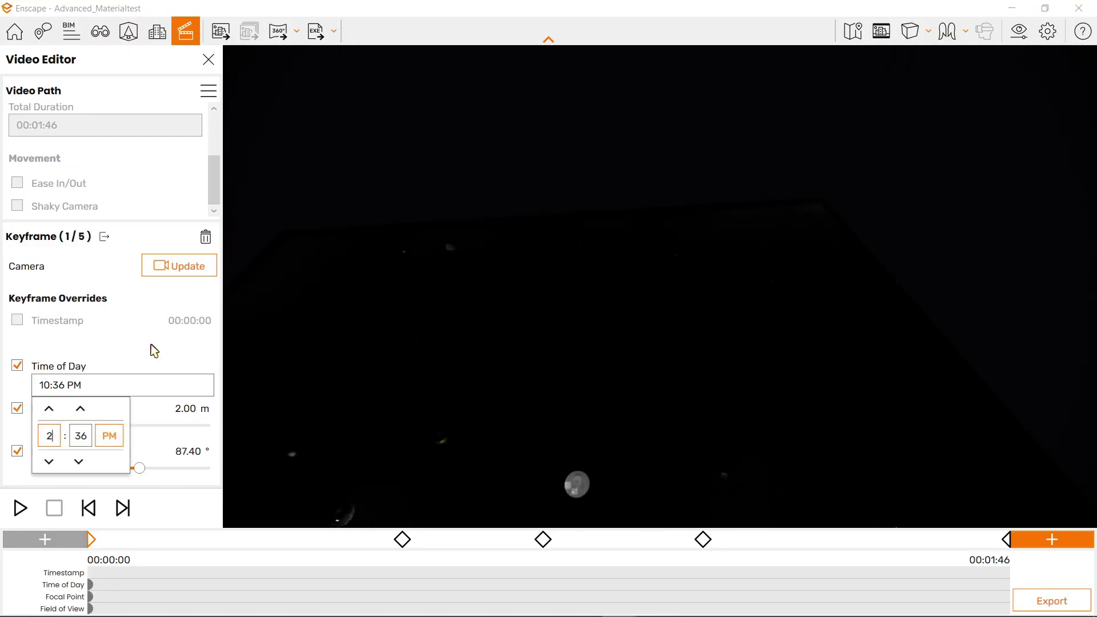
pyautogui.click(153, 349)
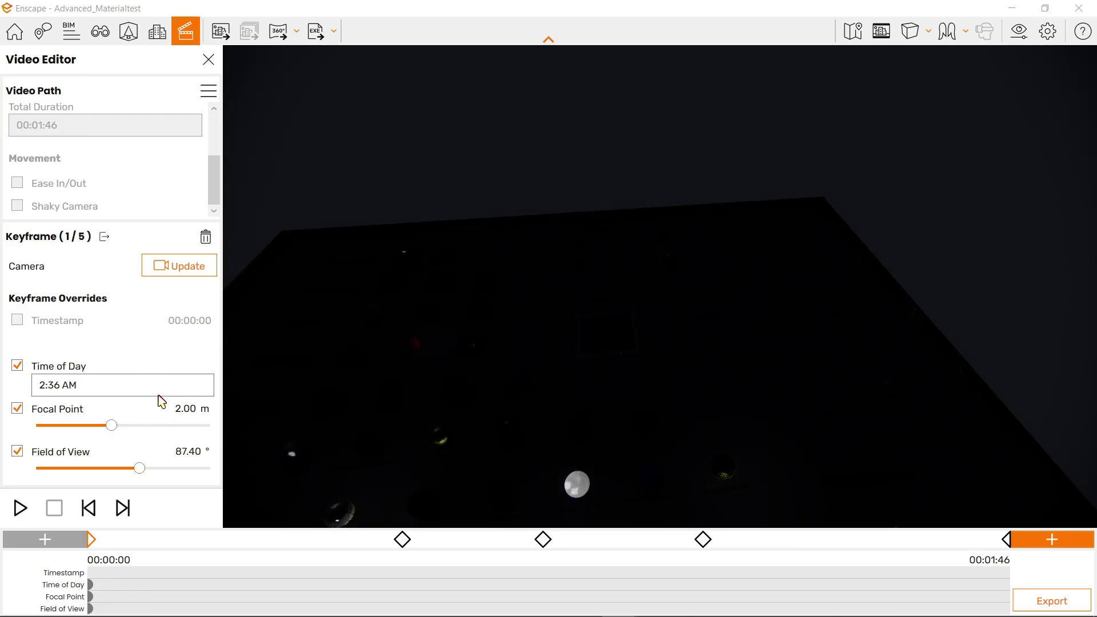
pyautogui.click(75, 388)
pyautogui.click(111, 437)
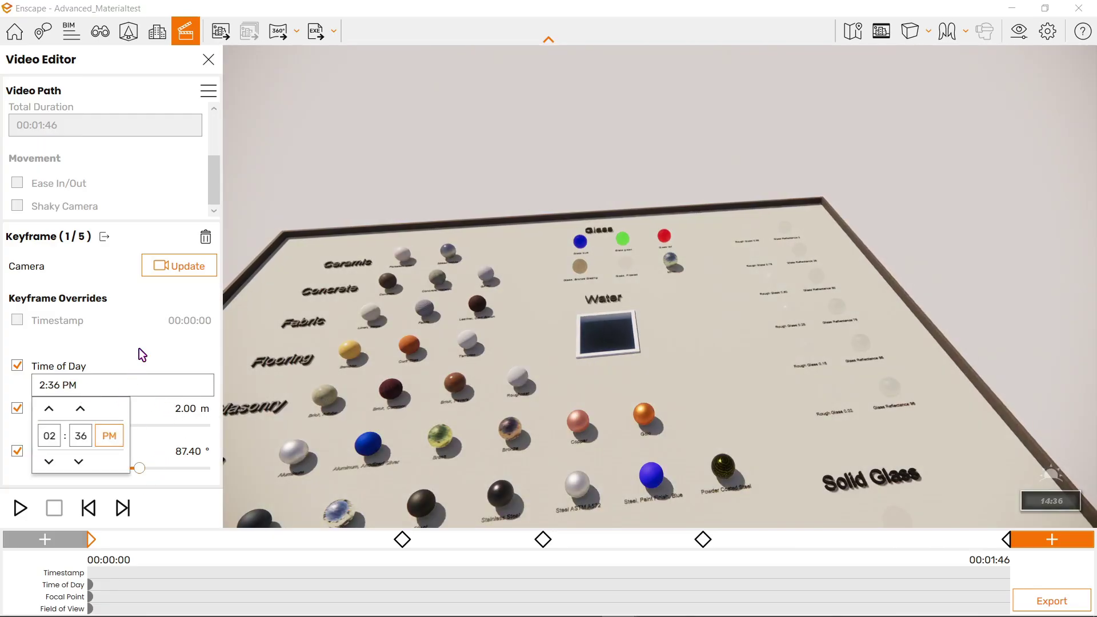
pyautogui.click(139, 348)
# Set the field of view to 122.23°, preview the path, and select keyframe 2
pyautogui.moveTo(140, 469); pyautogui.dragTo(189, 470)
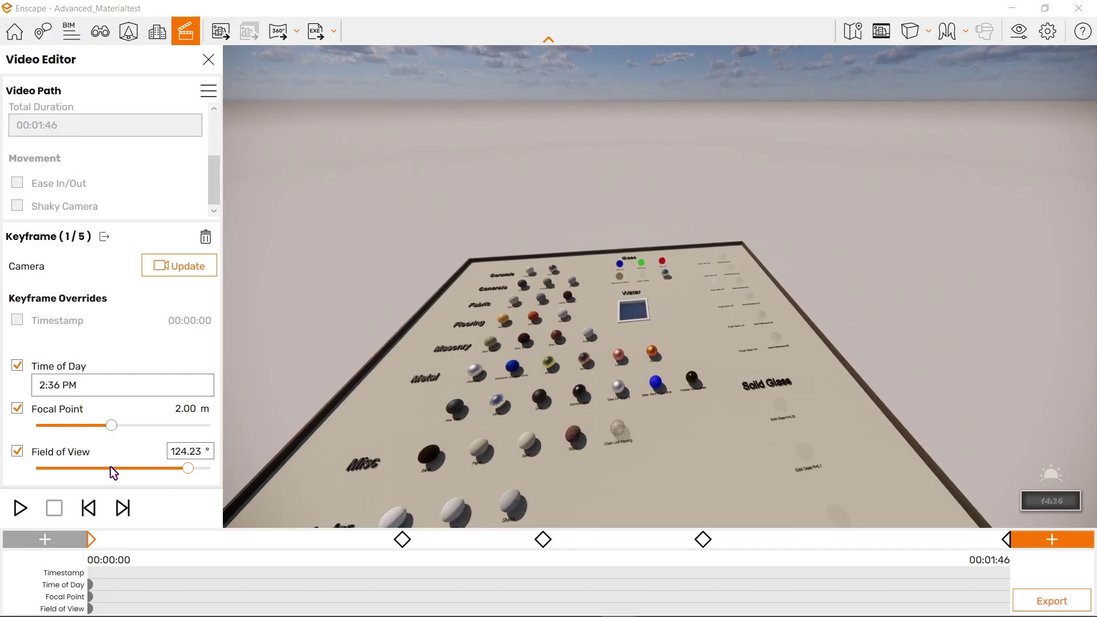
pyautogui.click(108, 468)
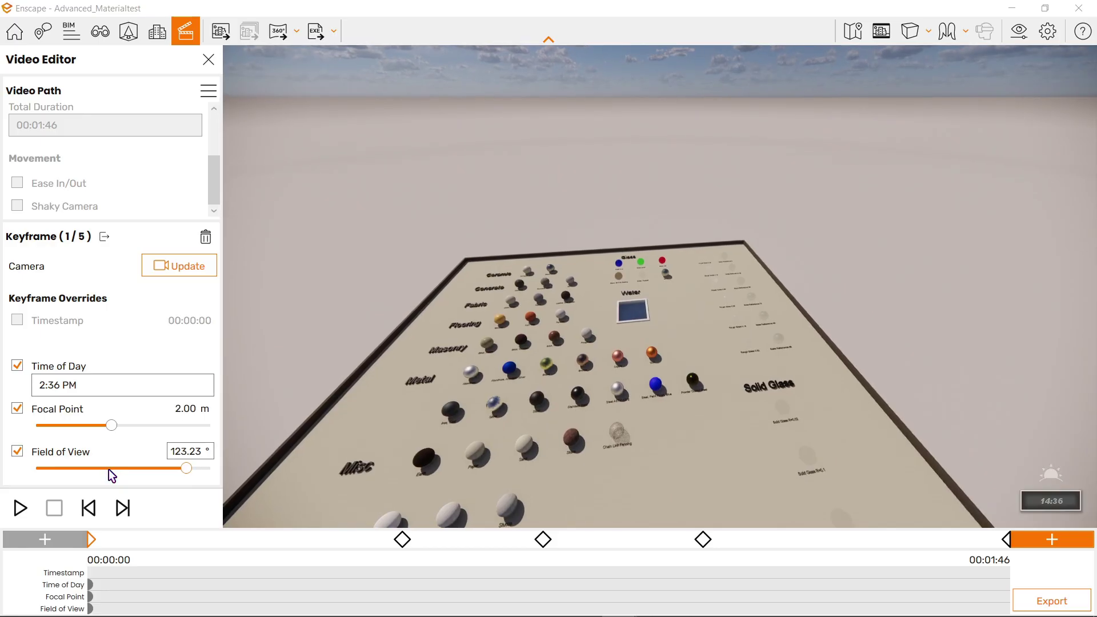
pyautogui.click(101, 468)
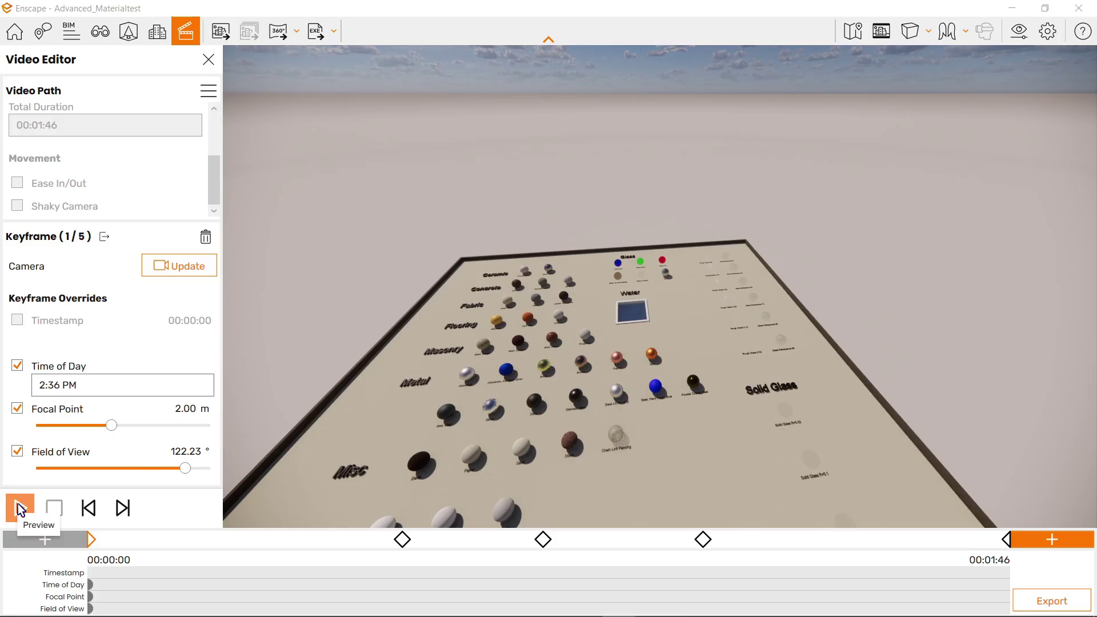
pyautogui.click(20, 508)
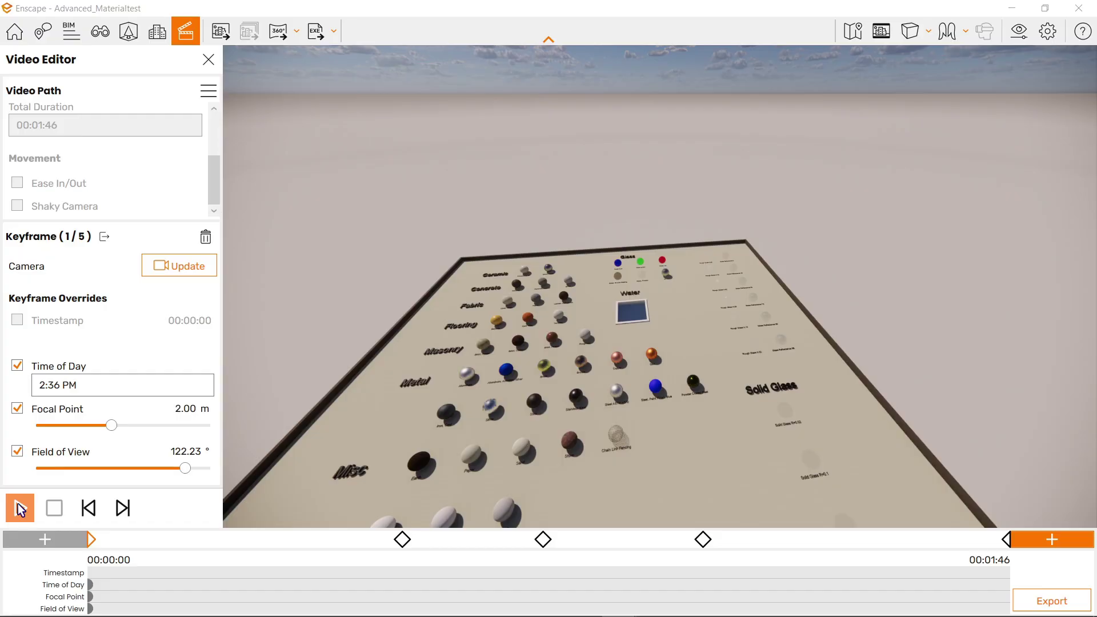
pyautogui.click(404, 541)
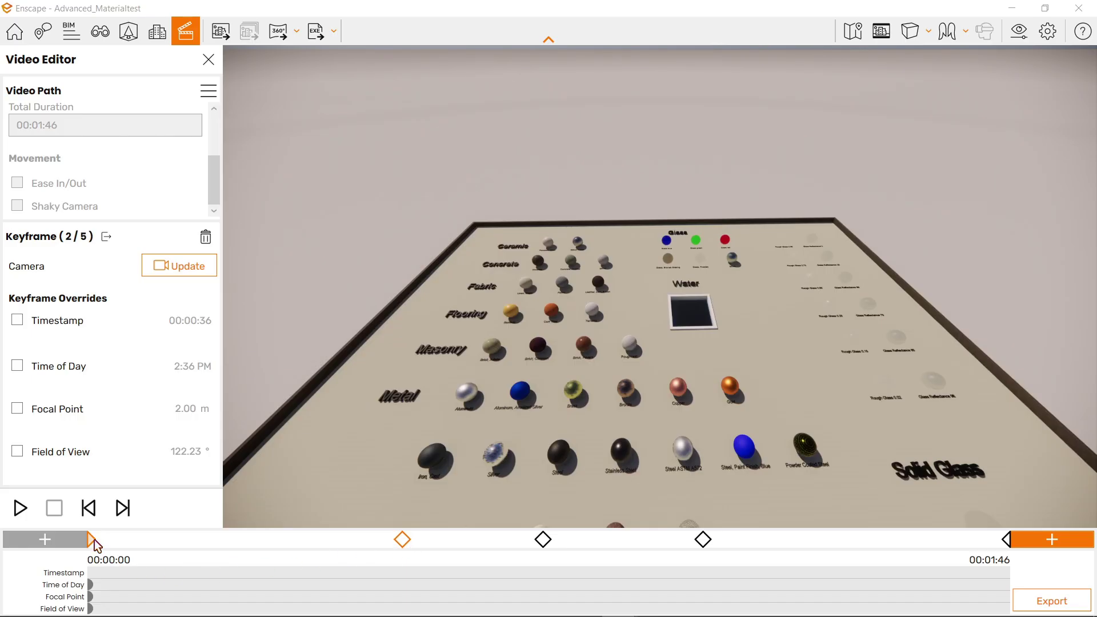
# Preview the video path from keyframe 1, then stop playback
pyautogui.click(92, 541)
pyautogui.click(20, 507)
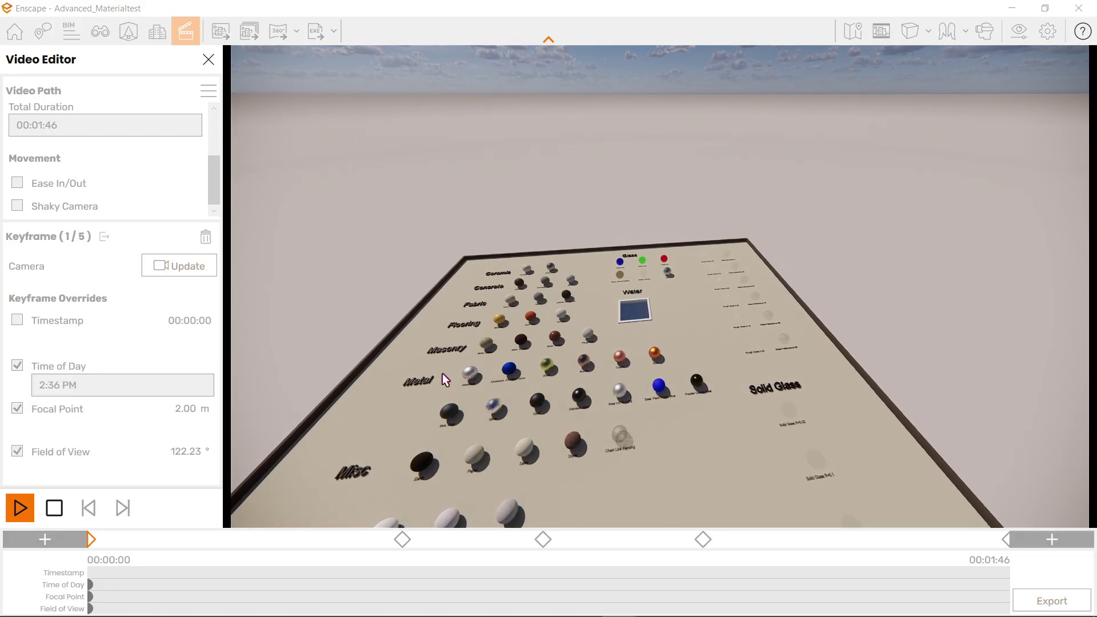
pyautogui.click(54, 507)
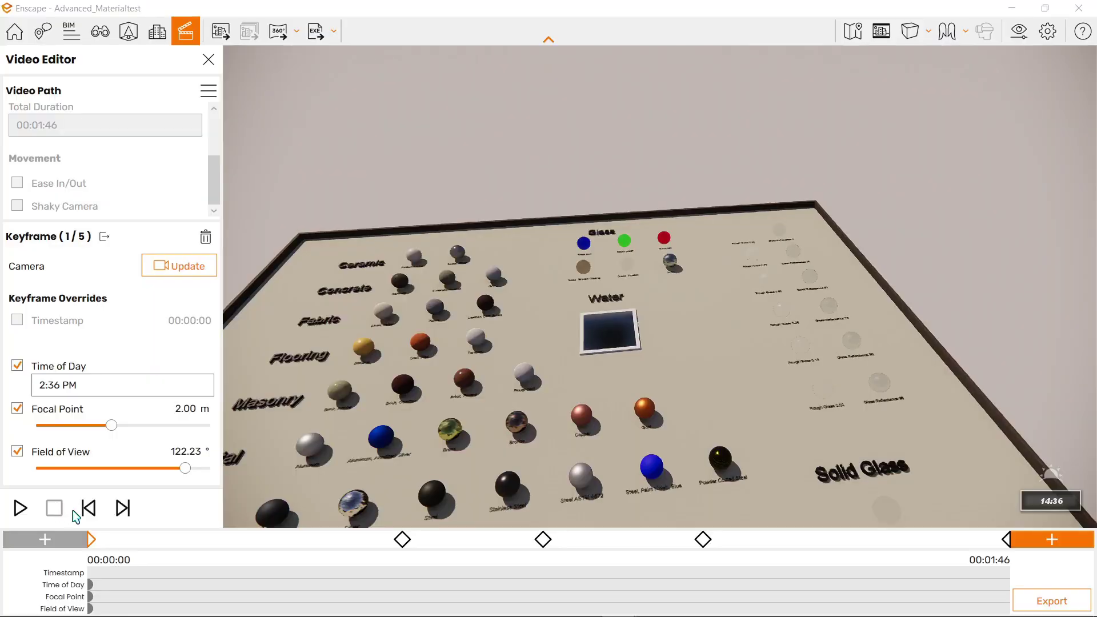
# Give keyframe 2 a Timestamp override of 00:00:10
pyautogui.click(402, 541)
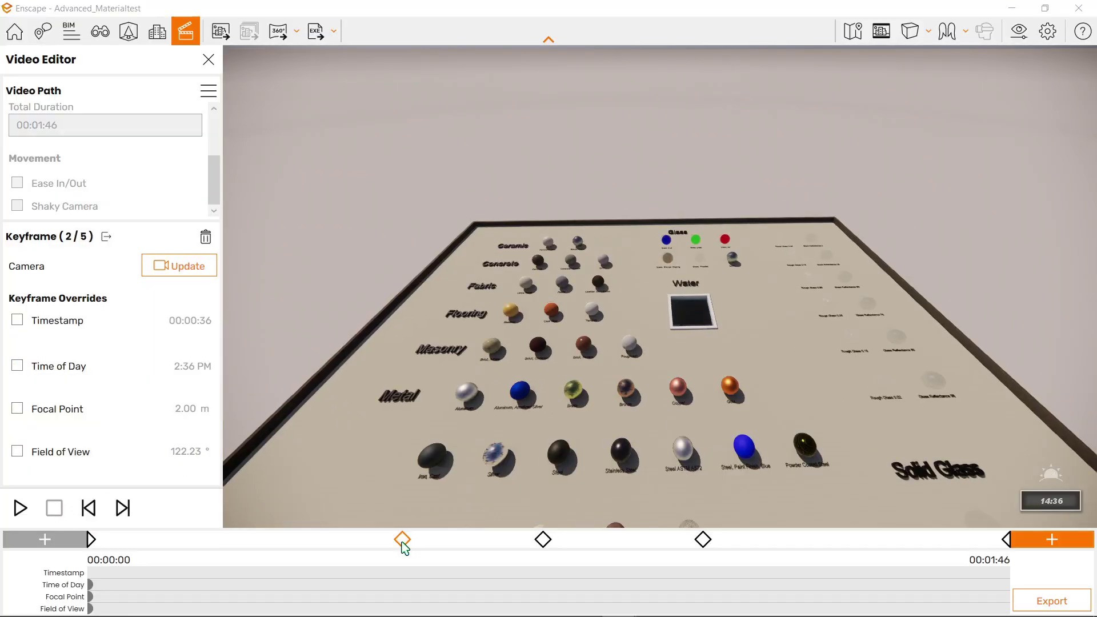
pyautogui.click(66, 321)
pyautogui.click(101, 342)
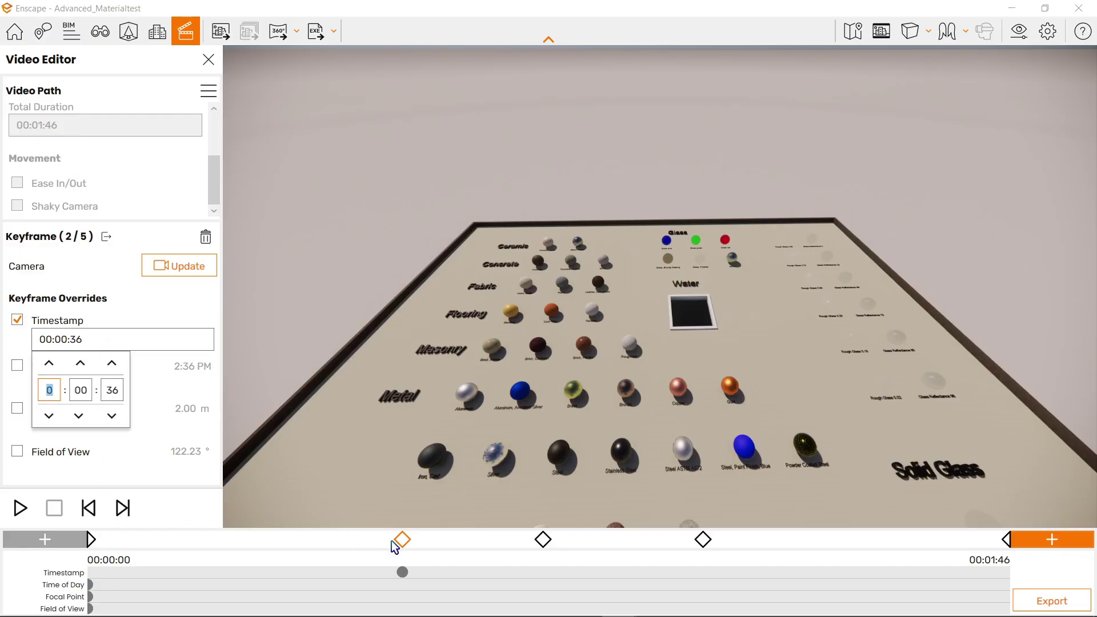
pyautogui.click(110, 391)
pyautogui.write('10')
pyautogui.click(153, 307)
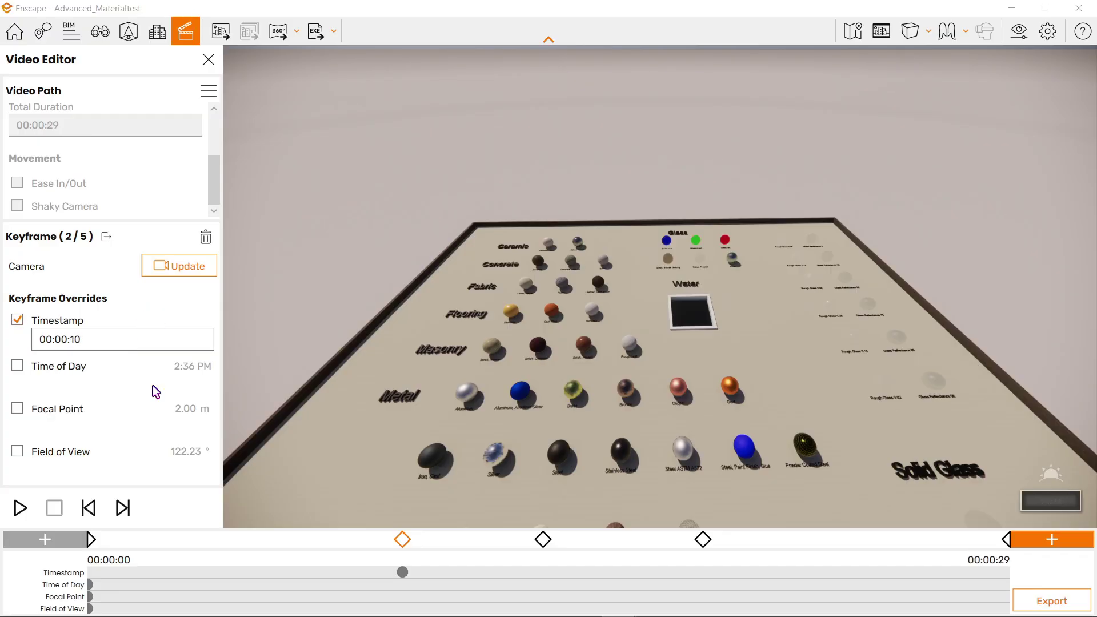
# Play the 29-second path preview from keyframe 1, then stop it
pyautogui.click(93, 539)
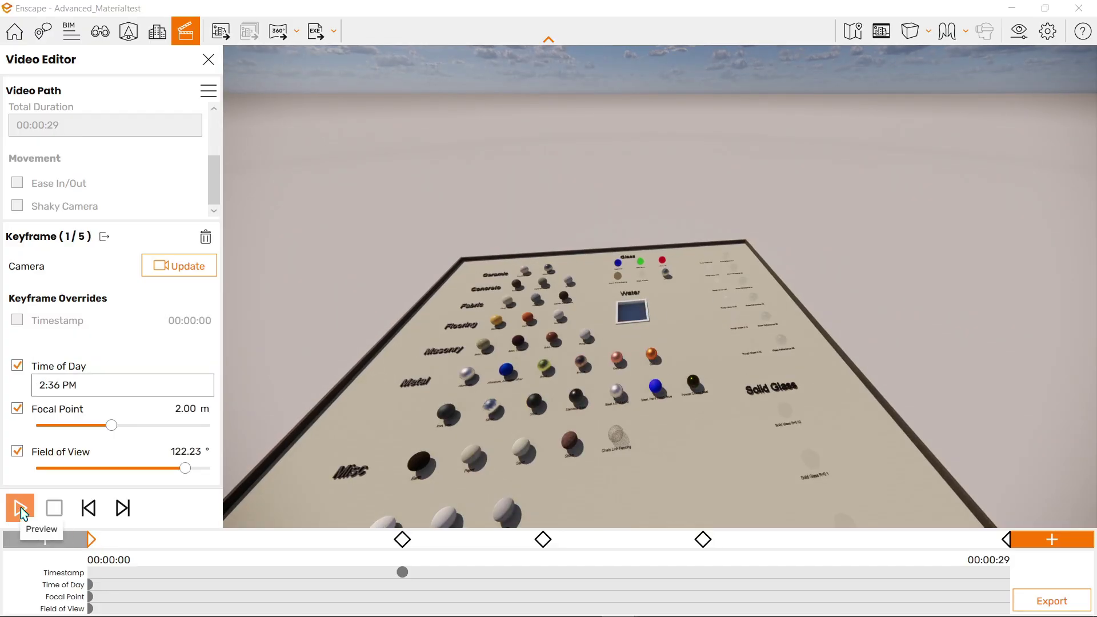
pyautogui.click(20, 508)
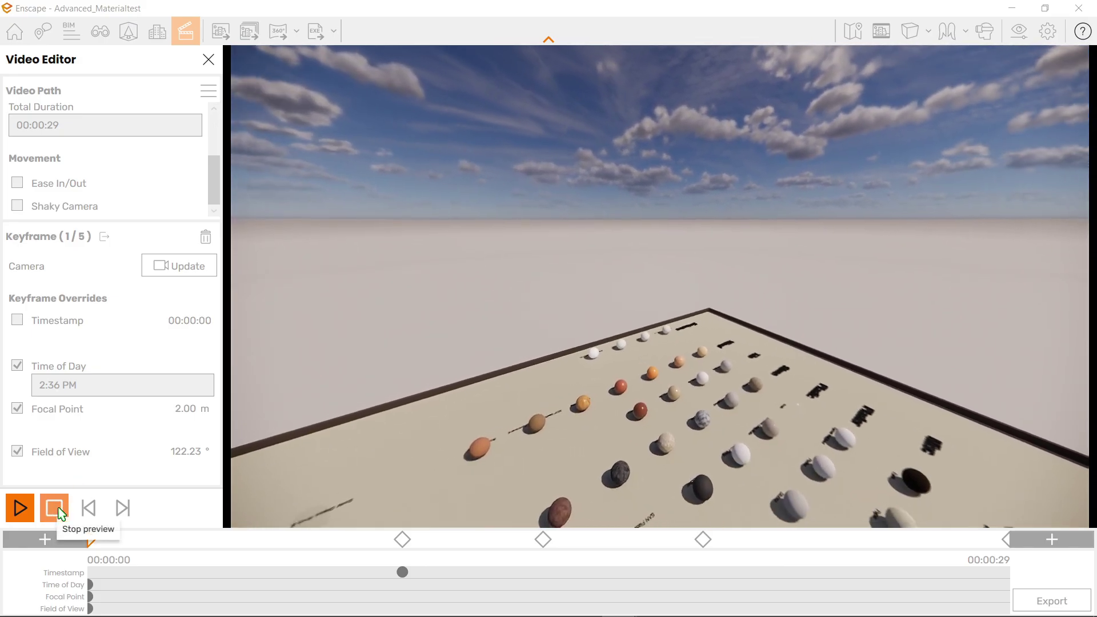
pyautogui.click(60, 512)
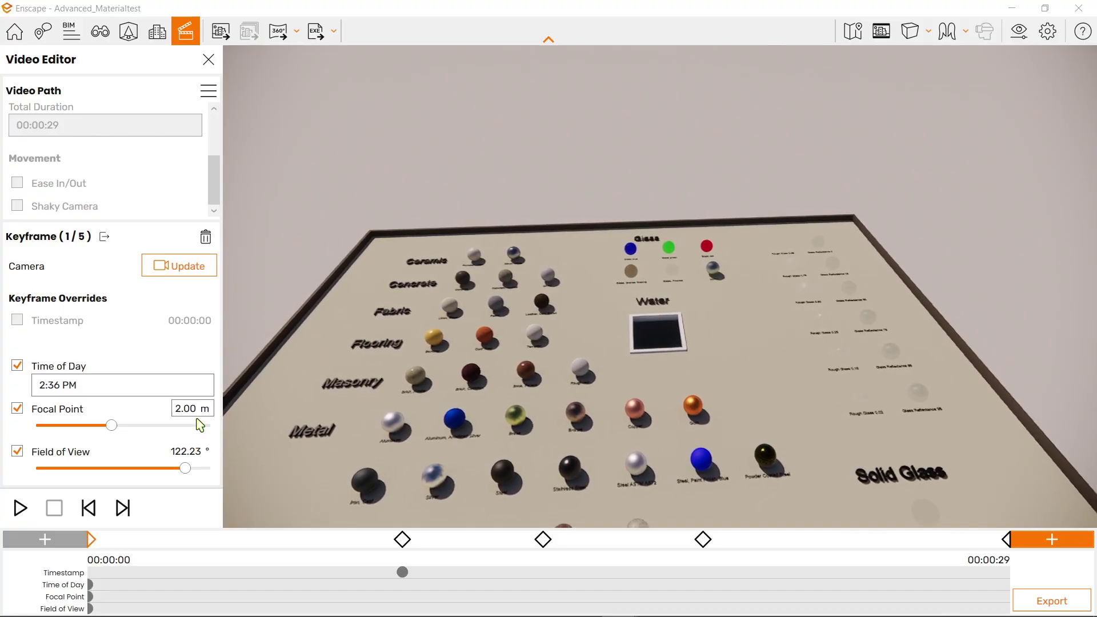
# Give keyframe 2 a Time of Day override of 2:36 AM
pyautogui.click(402, 540)
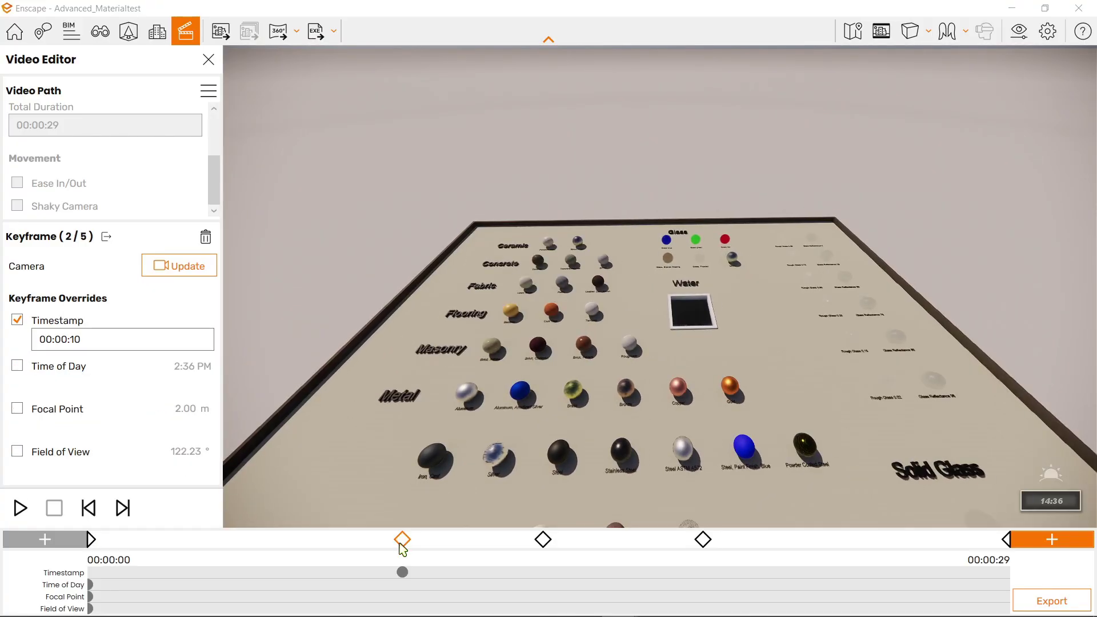
pyautogui.click(60, 372)
pyautogui.click(93, 385)
pyautogui.click(109, 436)
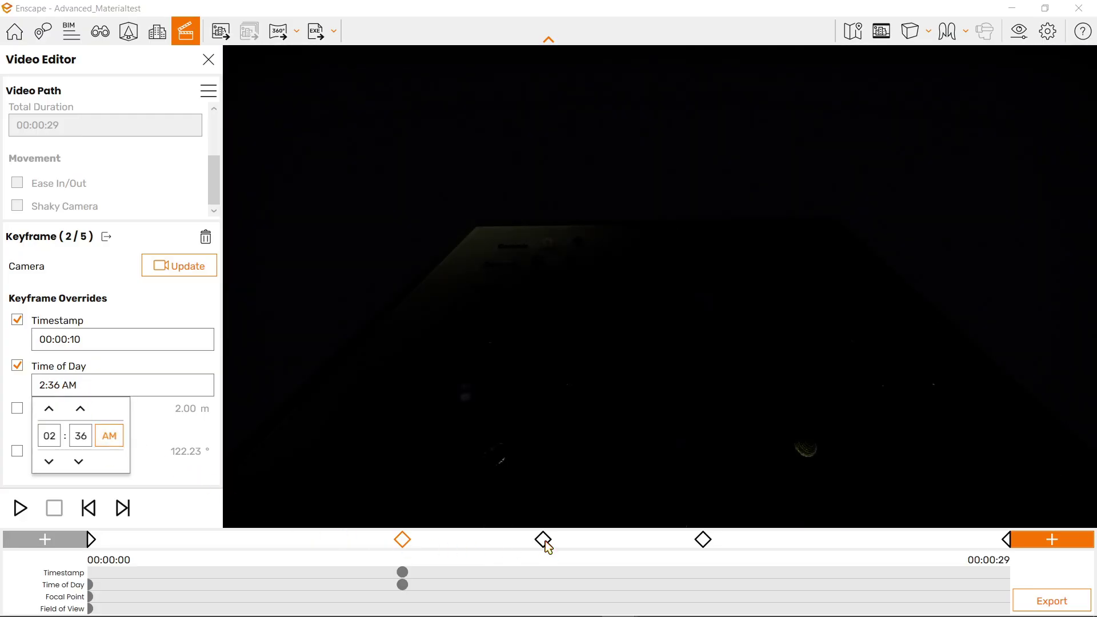
pyautogui.click(546, 544)
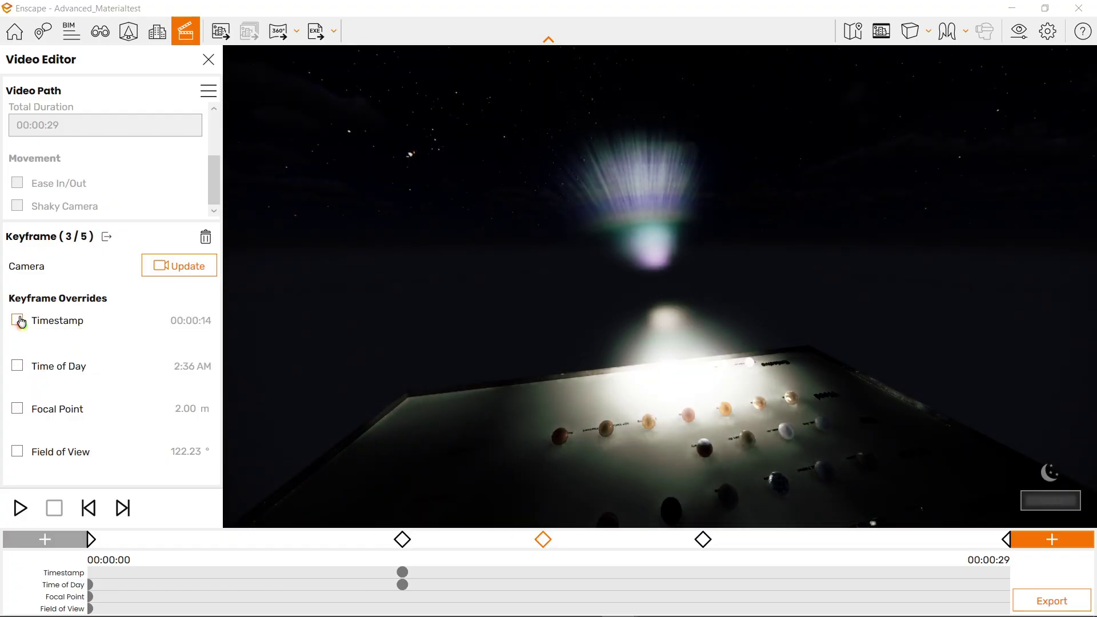
# Give keyframe 3 a Timestamp override of 00:00:18
pyautogui.click(17, 320)
pyautogui.click(17, 365)
pyautogui.click(103, 343)
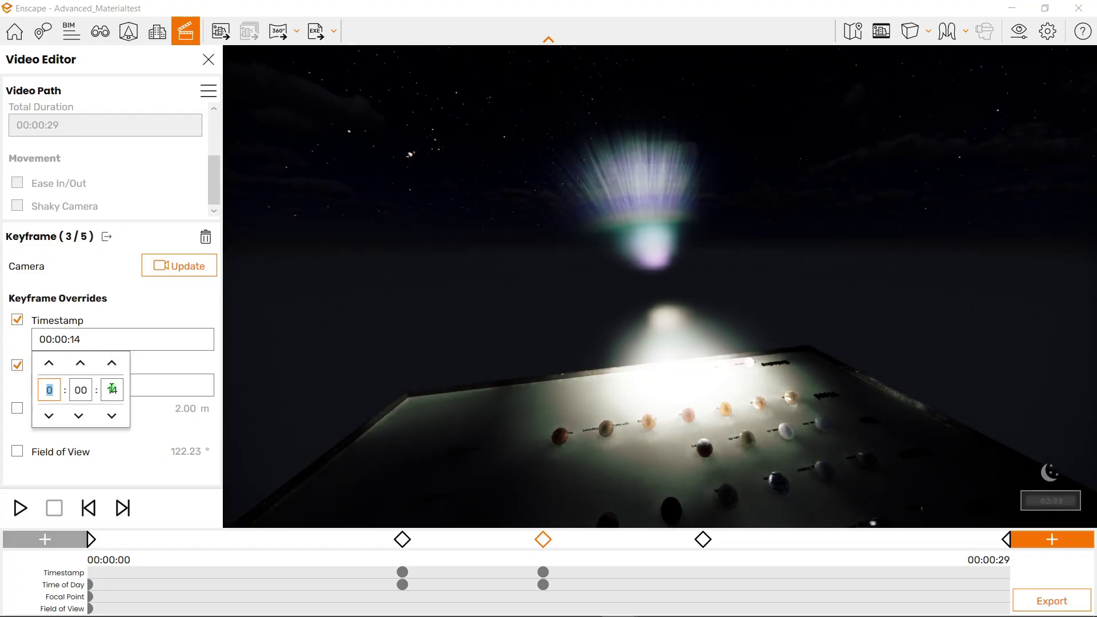
pyautogui.click(114, 366)
pyautogui.click(113, 365)
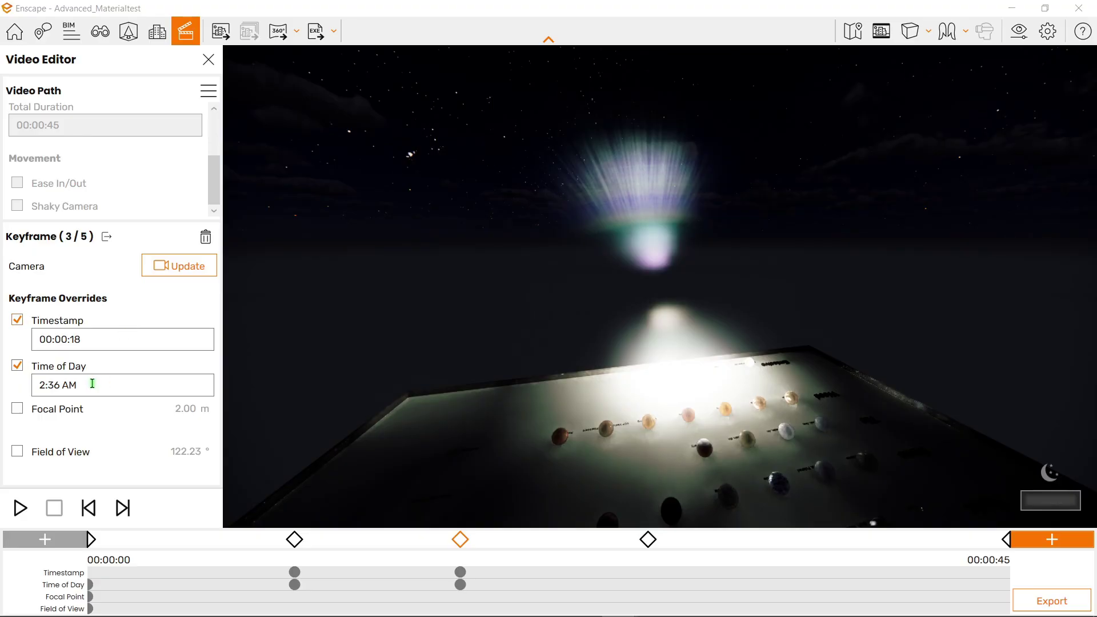
# Switch keyframe 3's time of day from AM to 2:36 PM
pyautogui.click(294, 540)
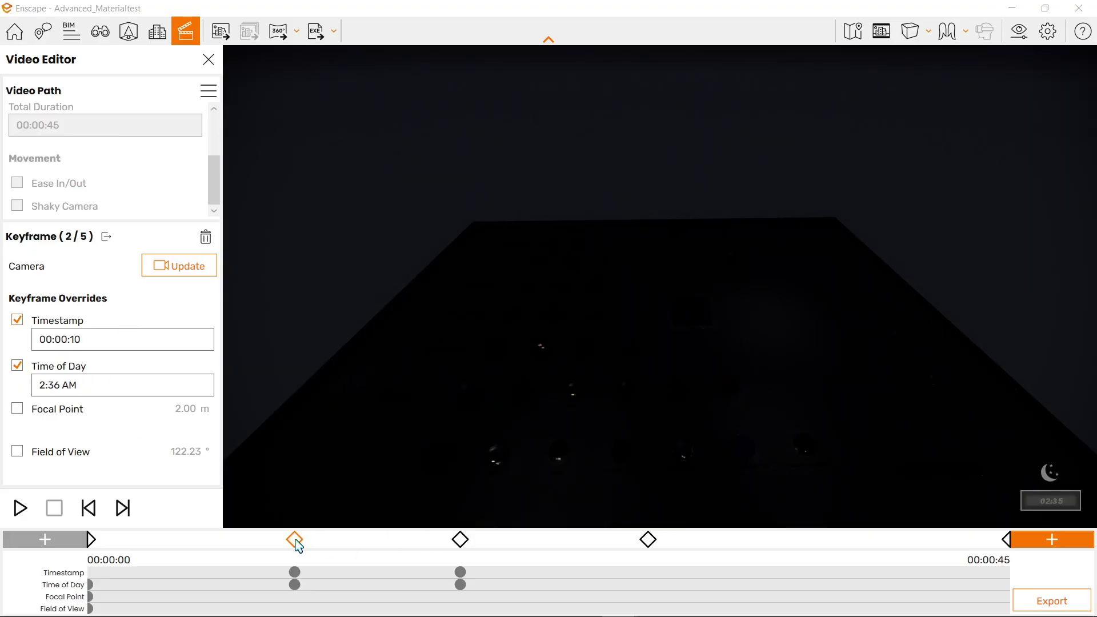
pyautogui.click(461, 542)
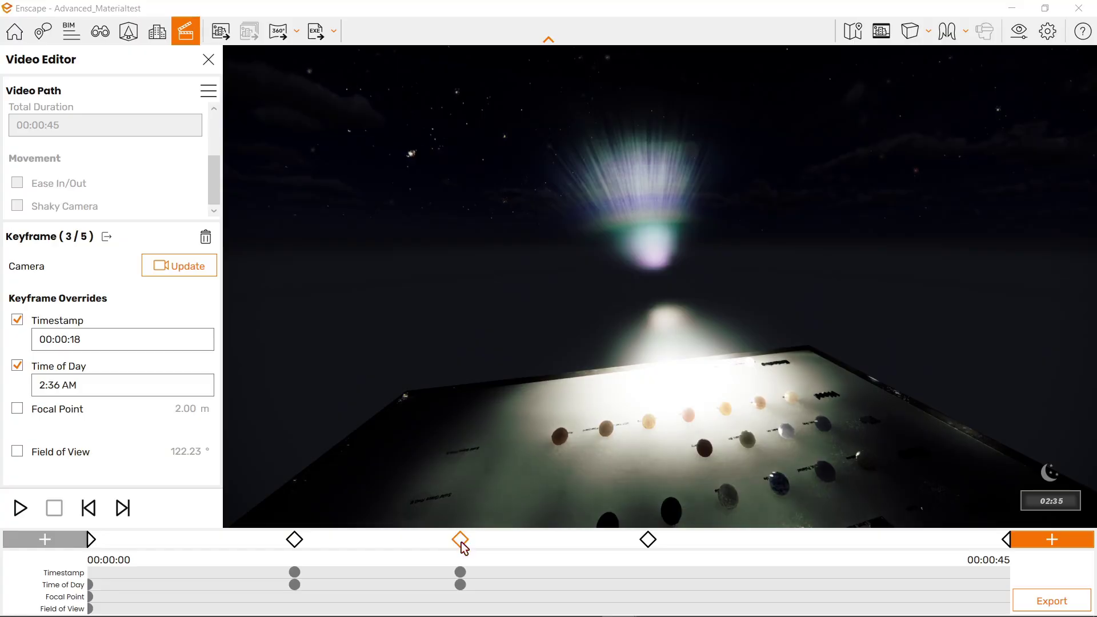
pyautogui.click(121, 393)
pyautogui.click(110, 436)
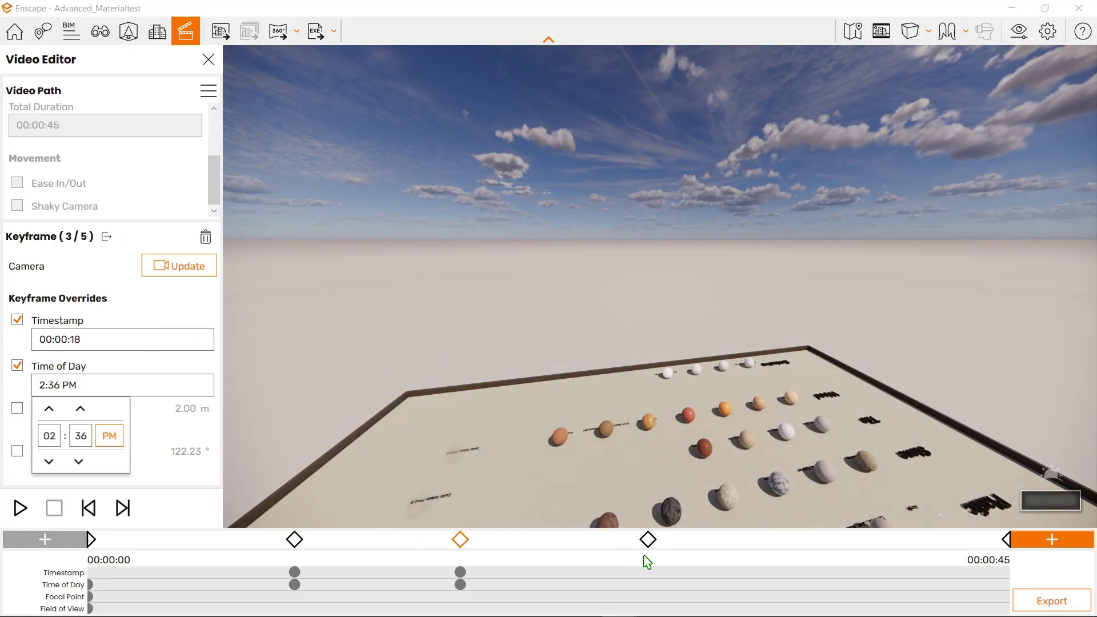
pyautogui.click(649, 543)
# Give keyframe 4 Timestamp 00:00:22 and Time of Day 7:36 PM overrides
pyautogui.click(649, 542)
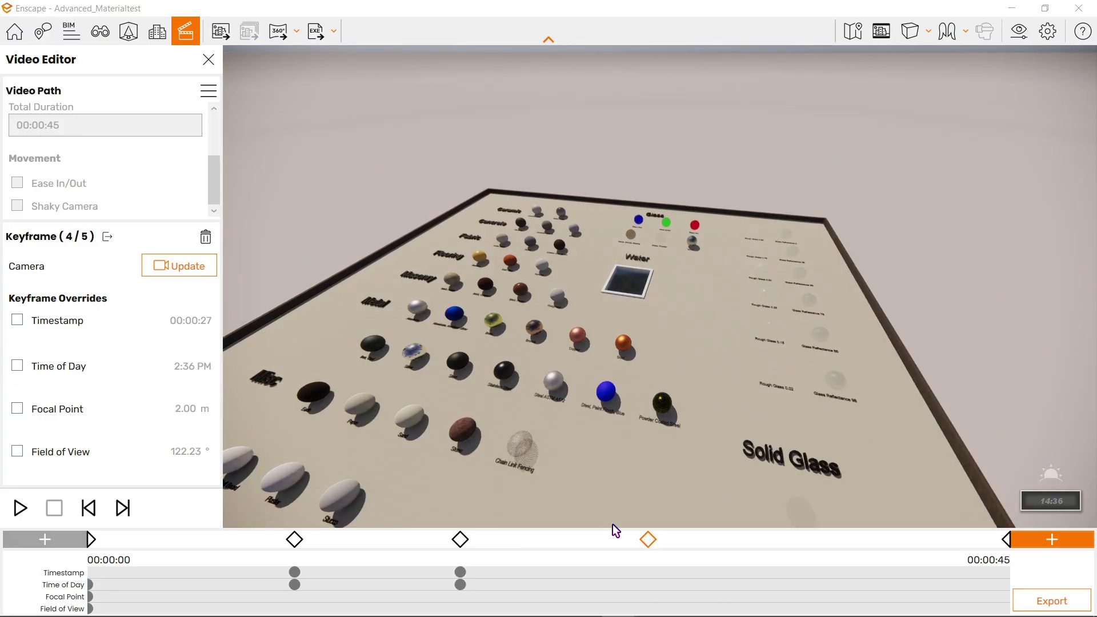
pyautogui.click(73, 322)
pyautogui.click(106, 342)
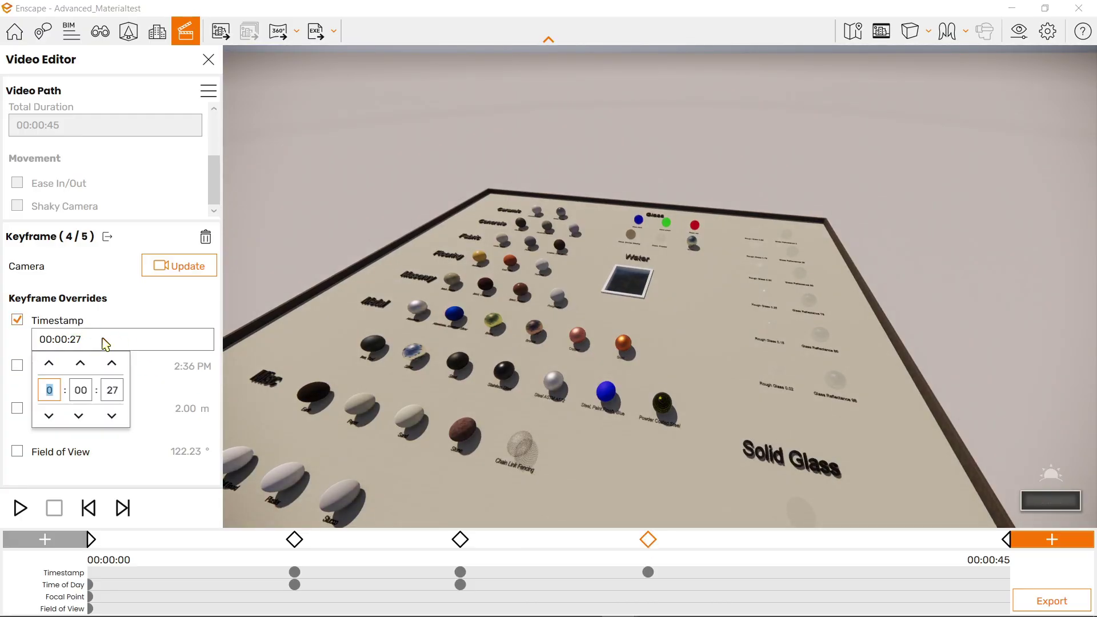
pyautogui.click(112, 417)
pyautogui.click(112, 417)
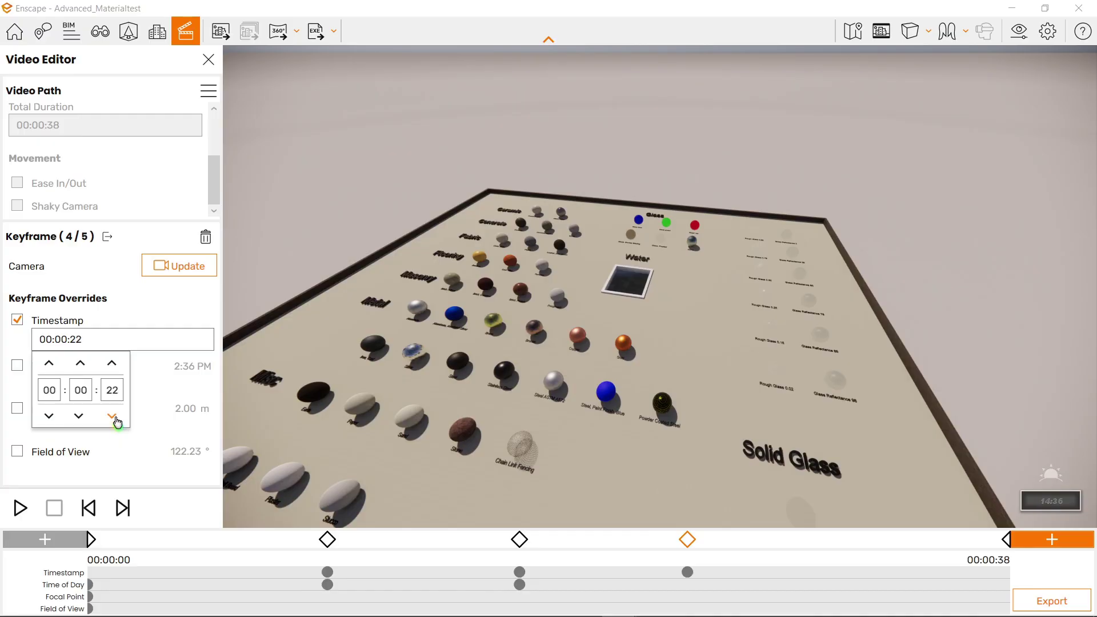
pyautogui.click(39, 367)
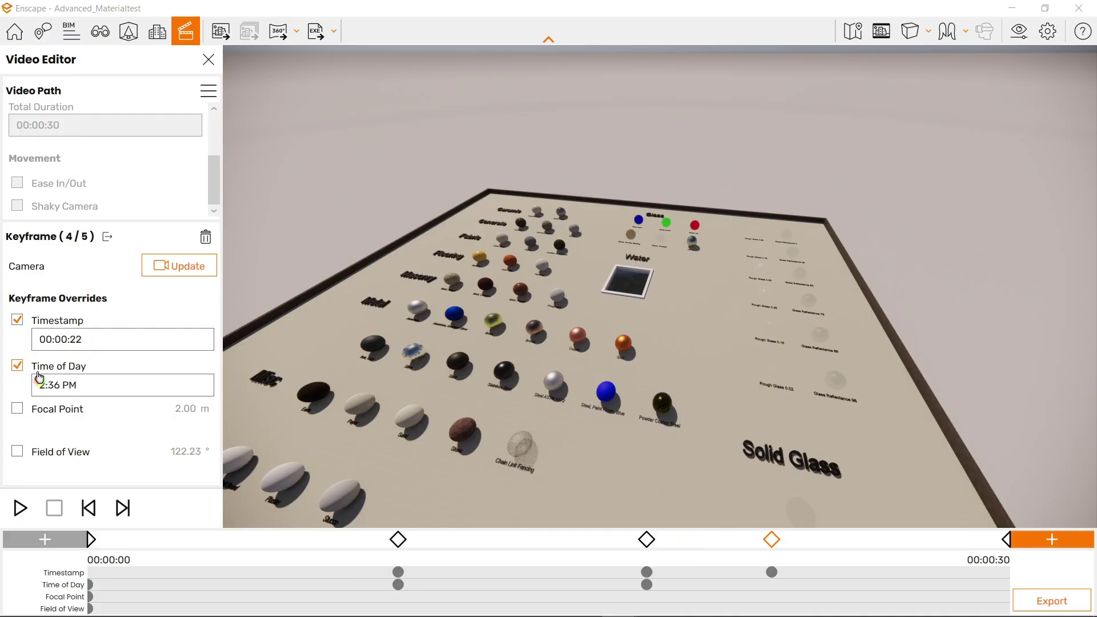
pyautogui.click(74, 385)
pyautogui.click(49, 410)
pyautogui.click(49, 409)
pyautogui.click(49, 410)
pyautogui.click(49, 409)
pyautogui.click(49, 409)
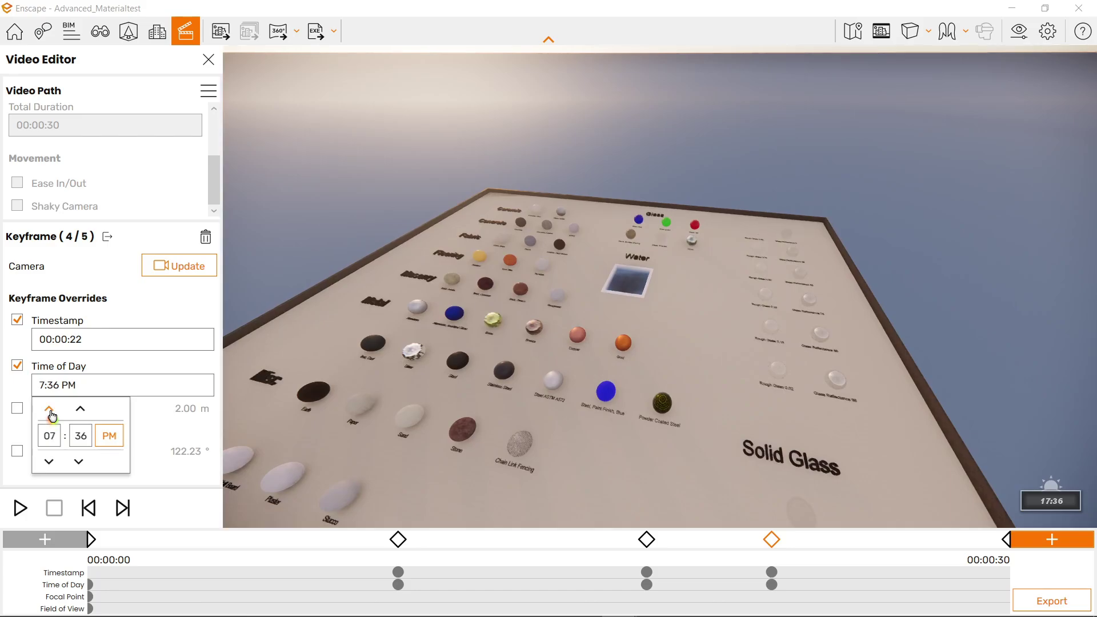
pyautogui.click(137, 318)
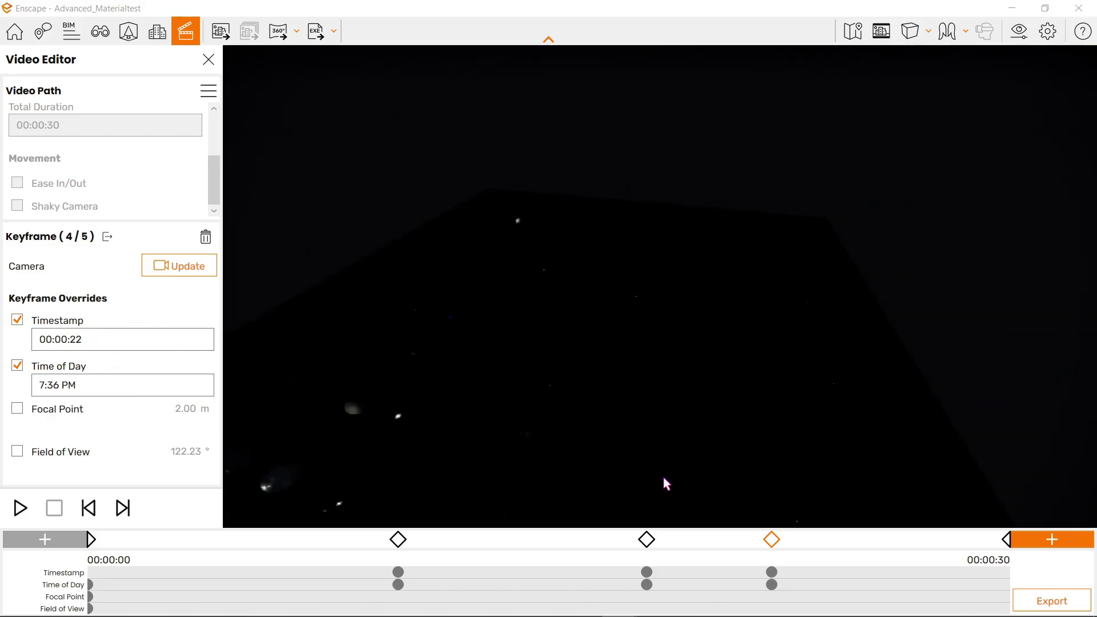
# Give keyframe 5 Time of Day 7:36 AM, Focal Point and 10° Field of View overrides
pyautogui.click(1007, 540)
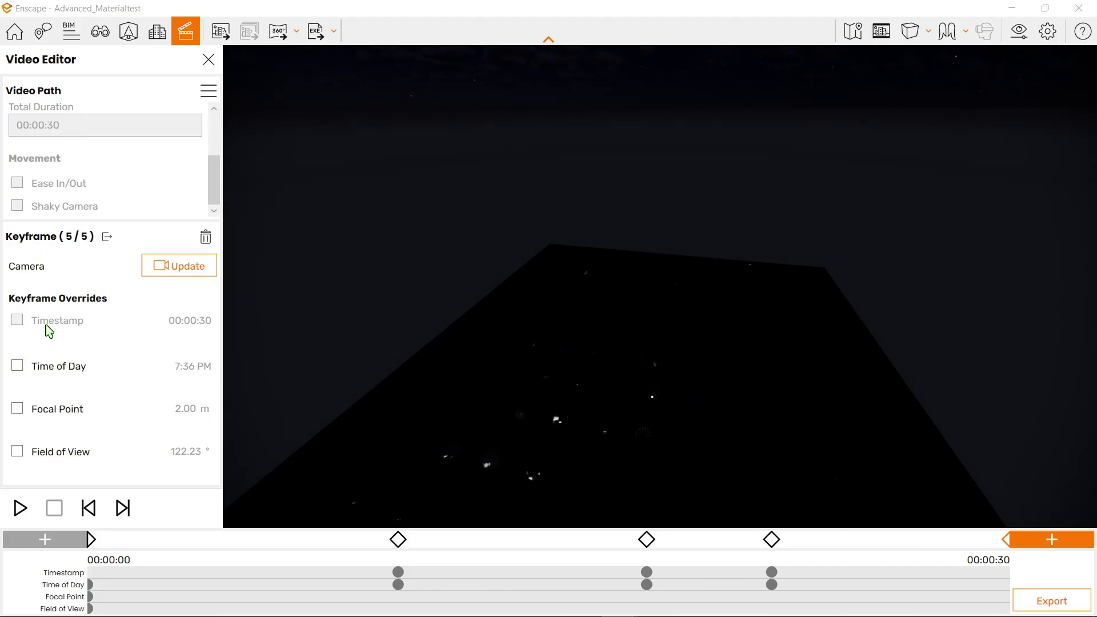
pyautogui.click(17, 366)
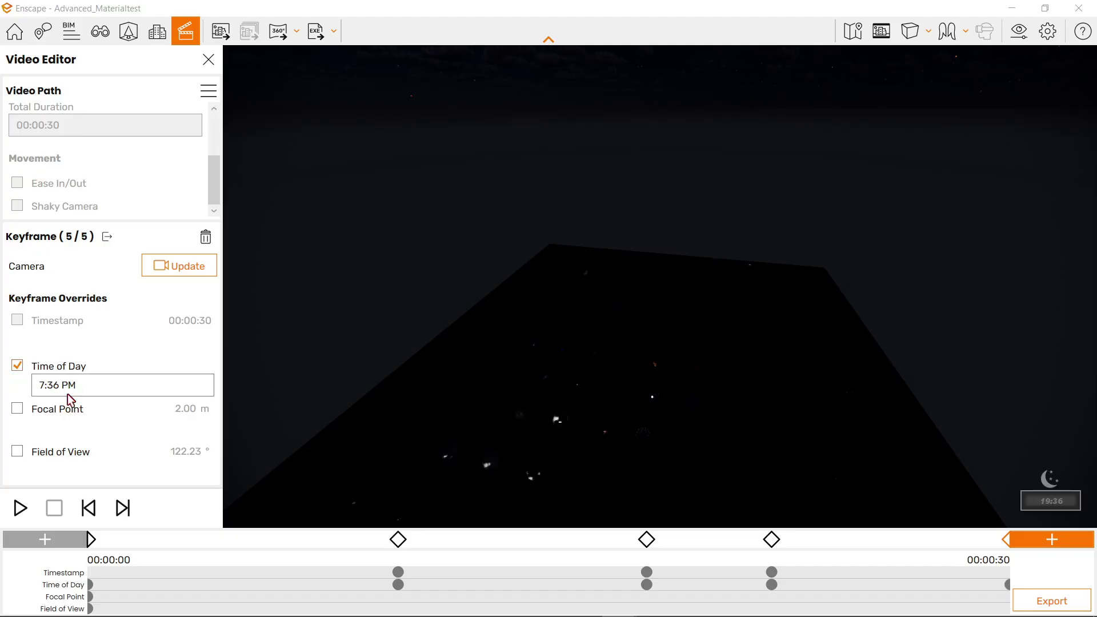
pyautogui.click(17, 408)
pyautogui.click(17, 452)
pyautogui.click(72, 387)
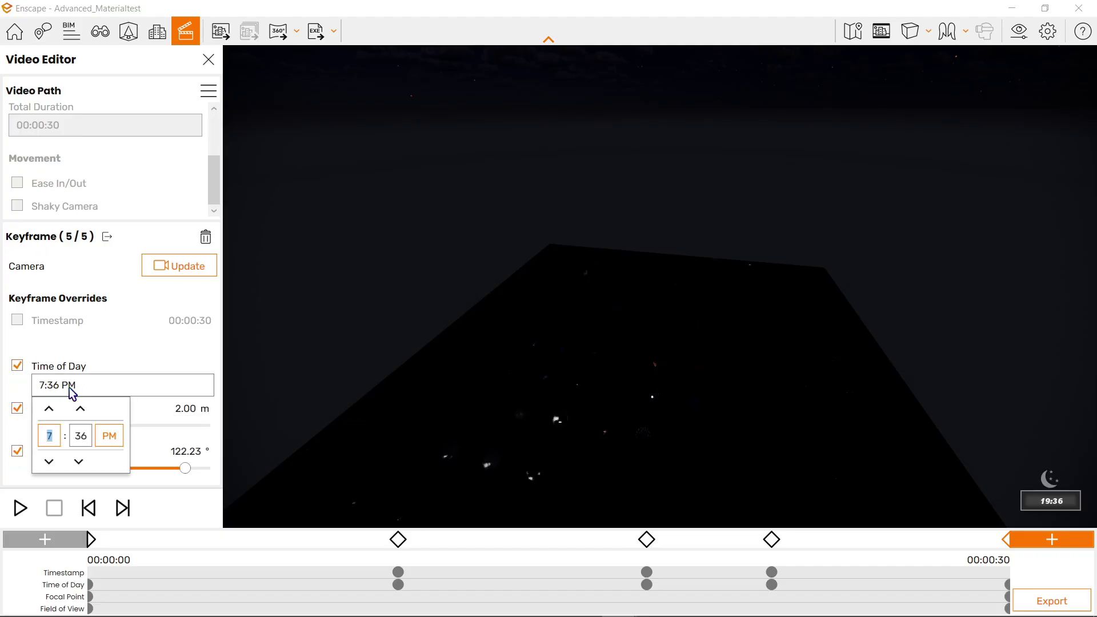
pyautogui.click(109, 437)
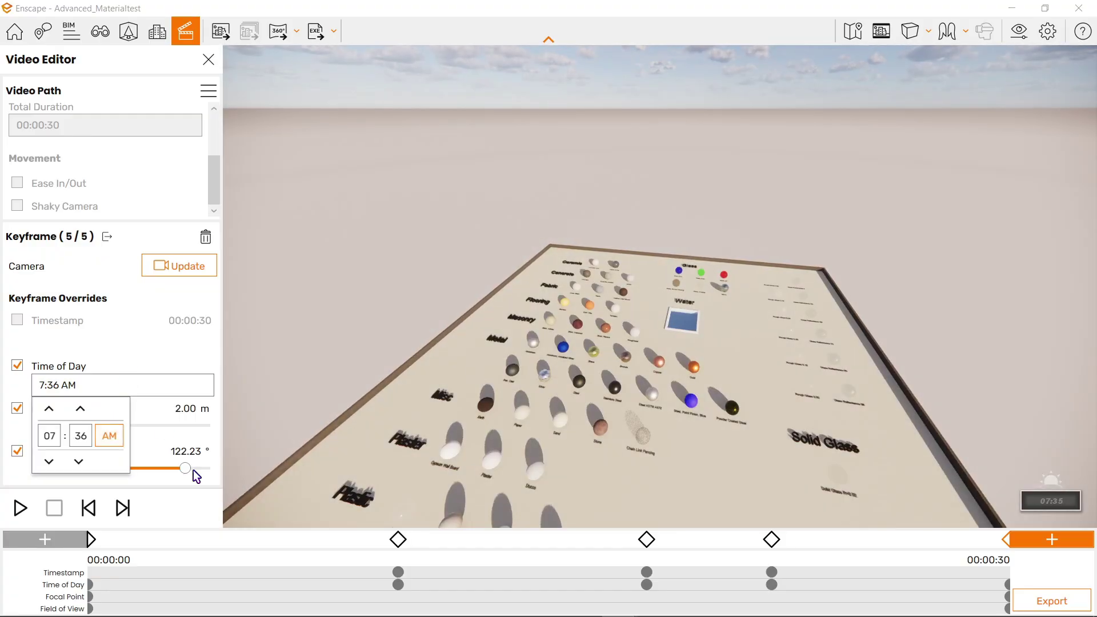
pyautogui.click(186, 470)
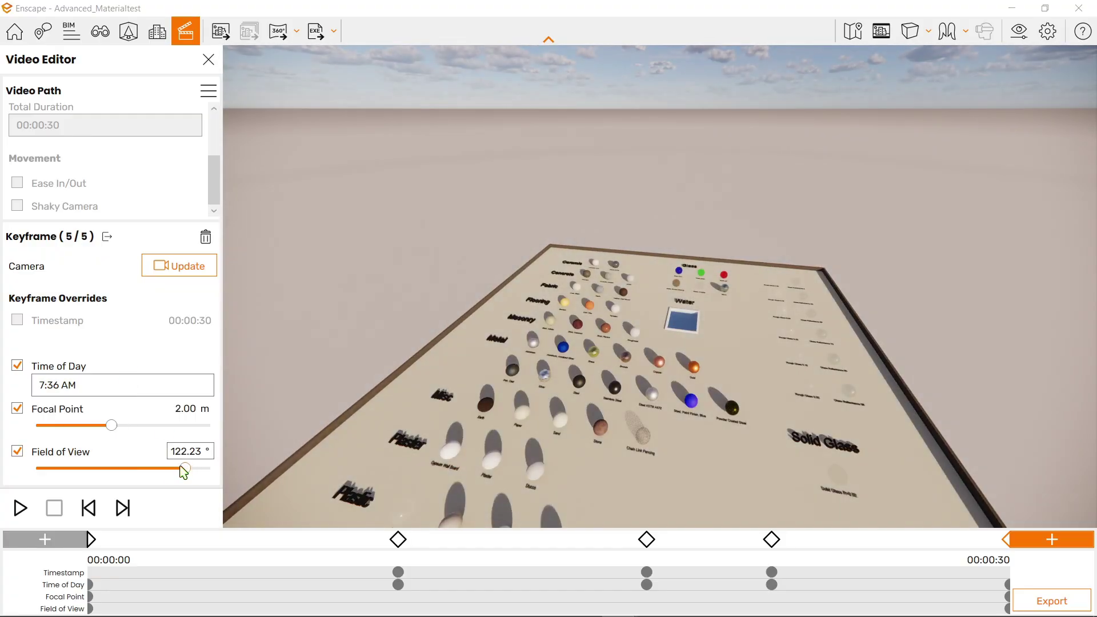
pyautogui.moveTo(185, 469); pyautogui.dragTo(30, 469)
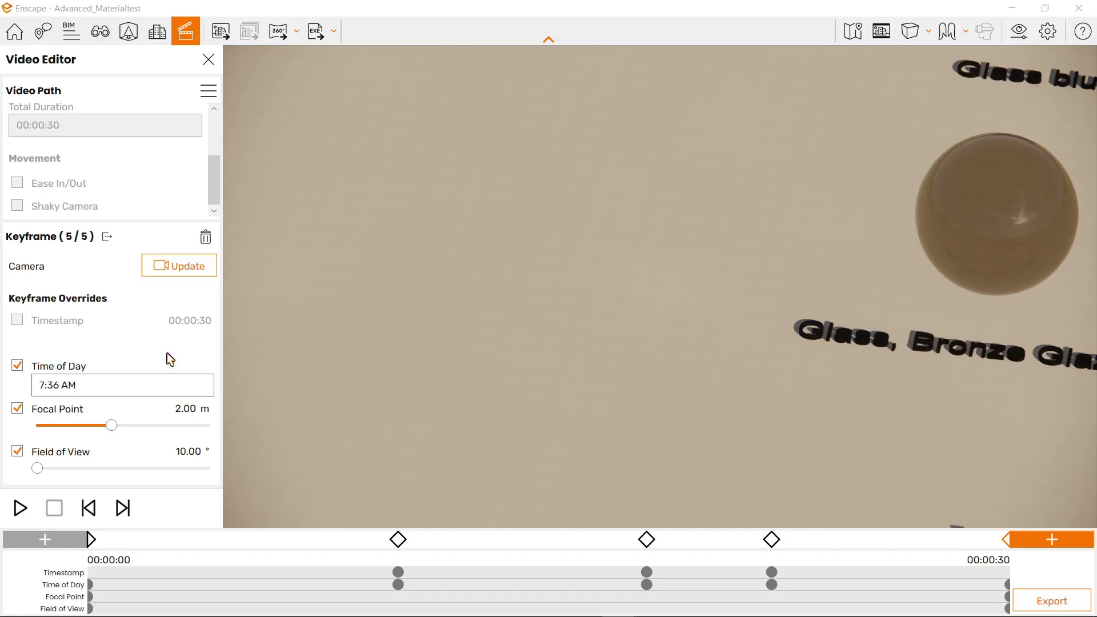
# Preview the 30-second video path from keyframe 1 through its night and daylight changes
pyautogui.click(91, 540)
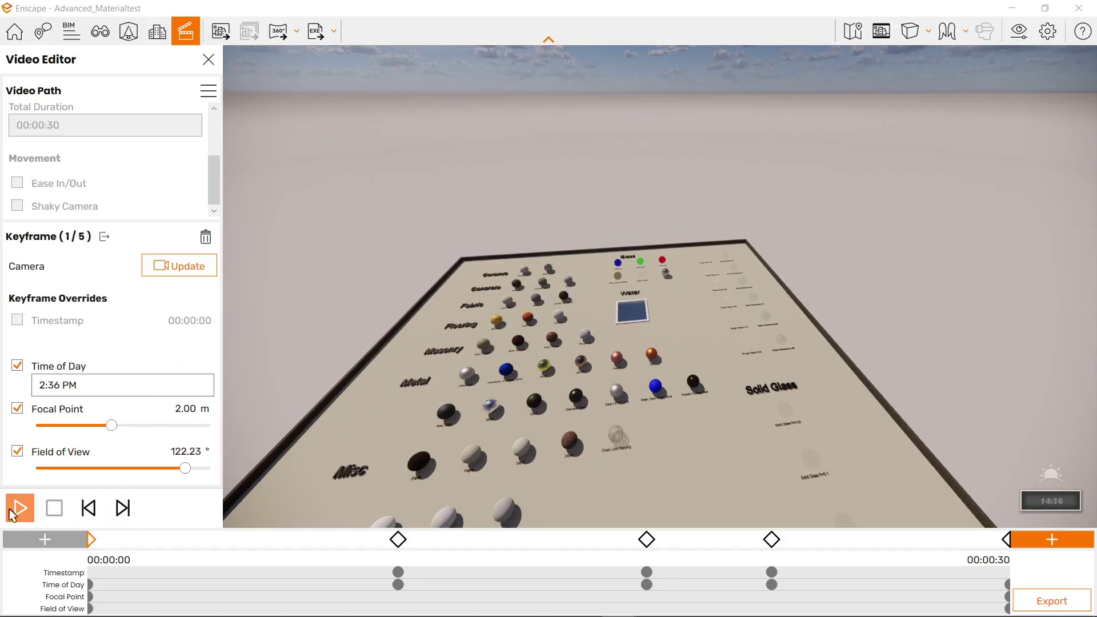
pyautogui.click(20, 508)
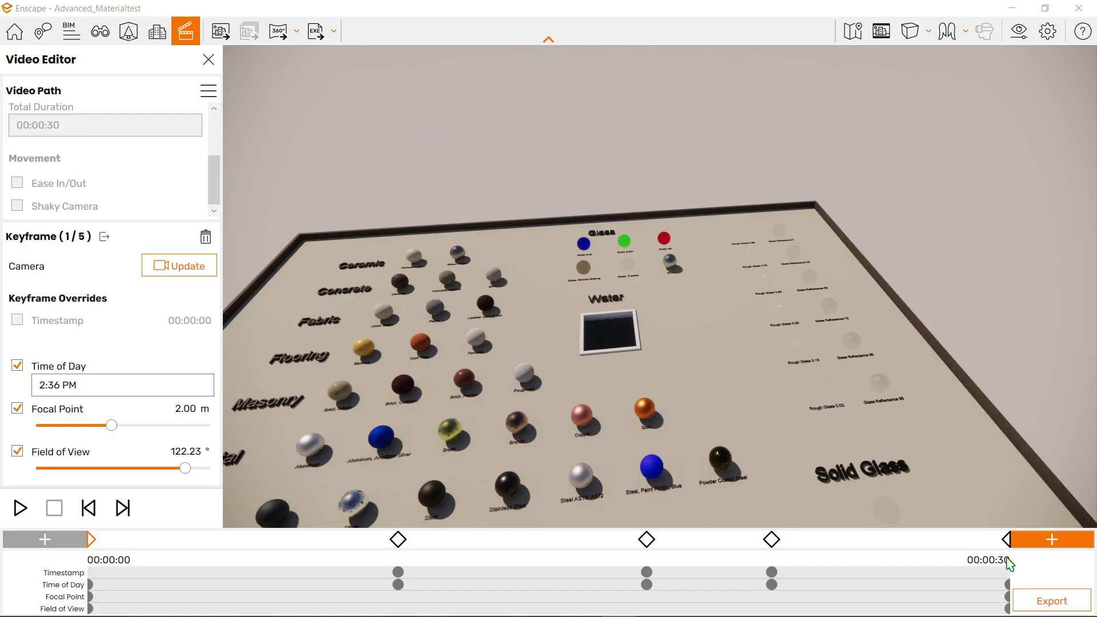
# Set the video export resolution to Full HD
pyautogui.click(1045, 605)
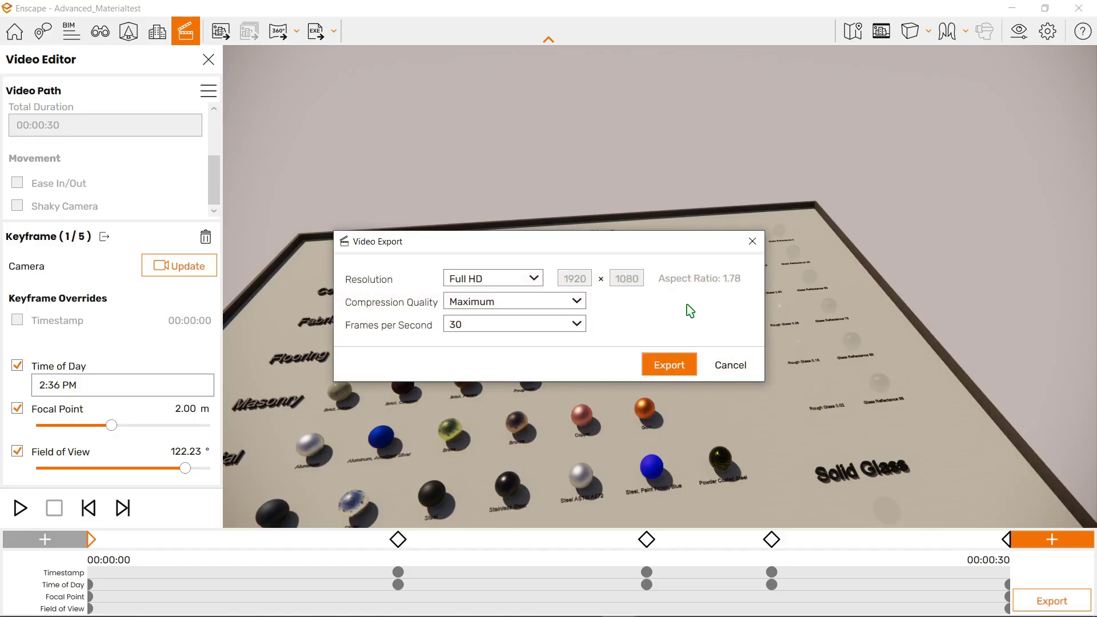
pyautogui.click(535, 279)
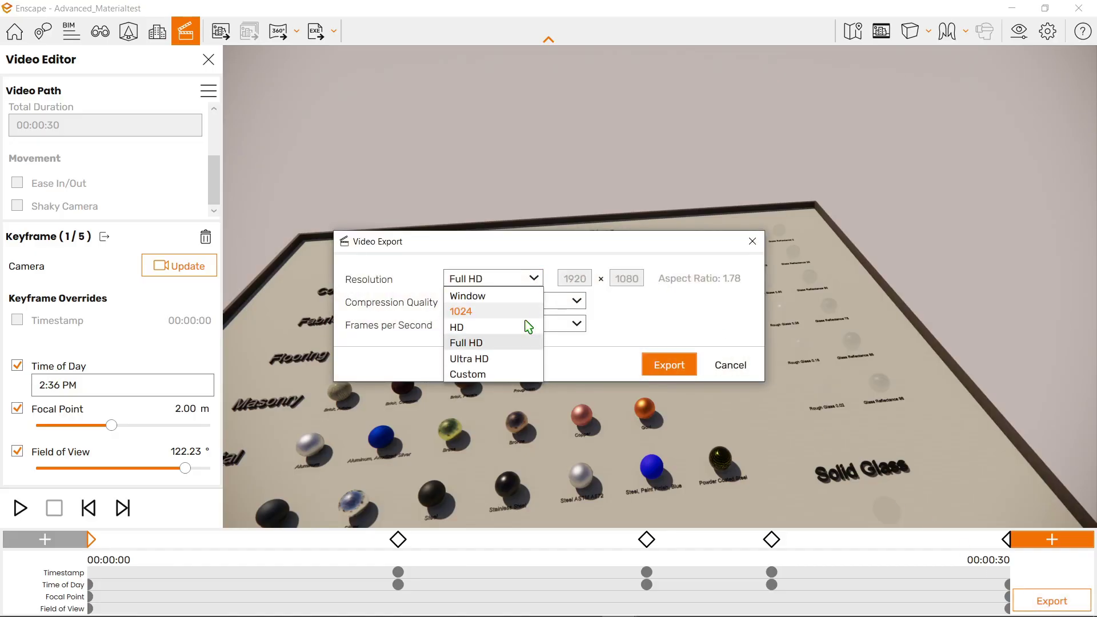
pyautogui.click(535, 284)
pyautogui.click(513, 366)
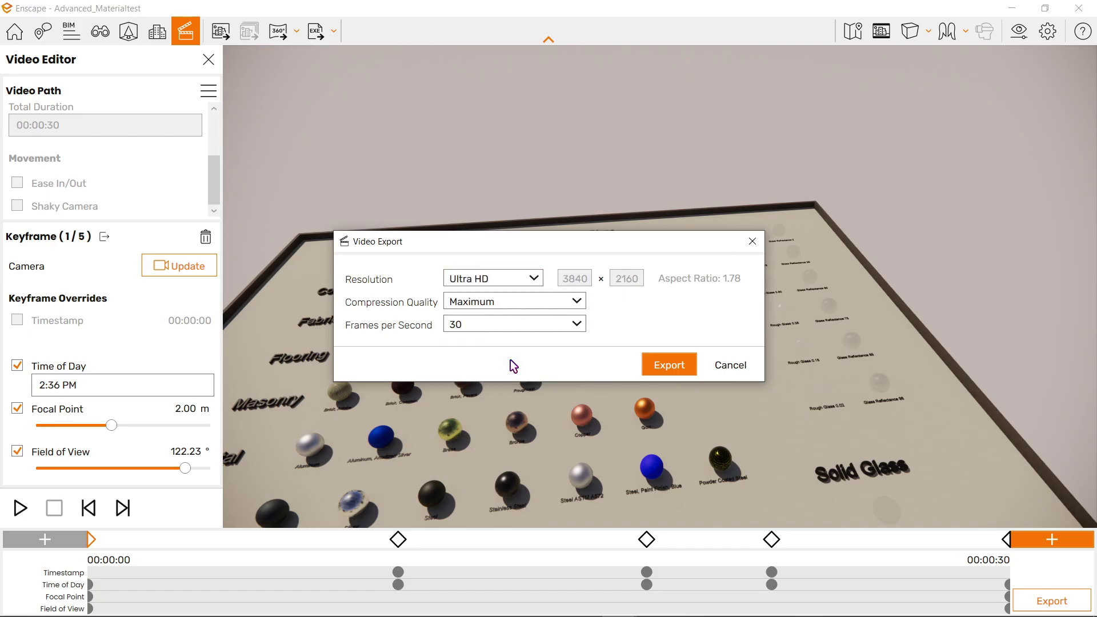
pyautogui.click(535, 280)
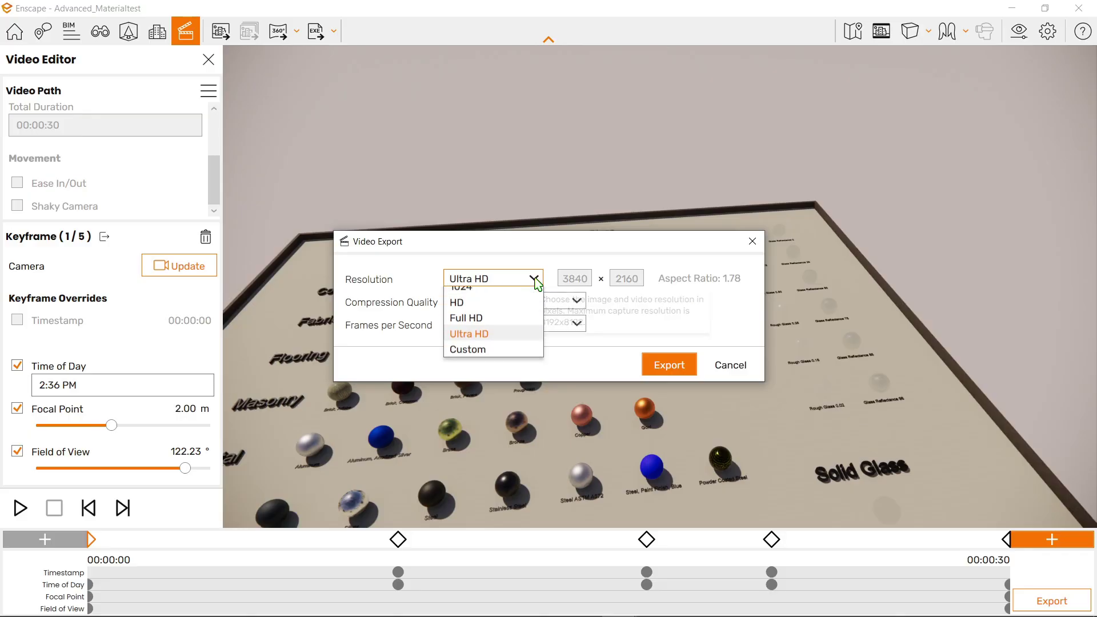
pyautogui.click(468, 374)
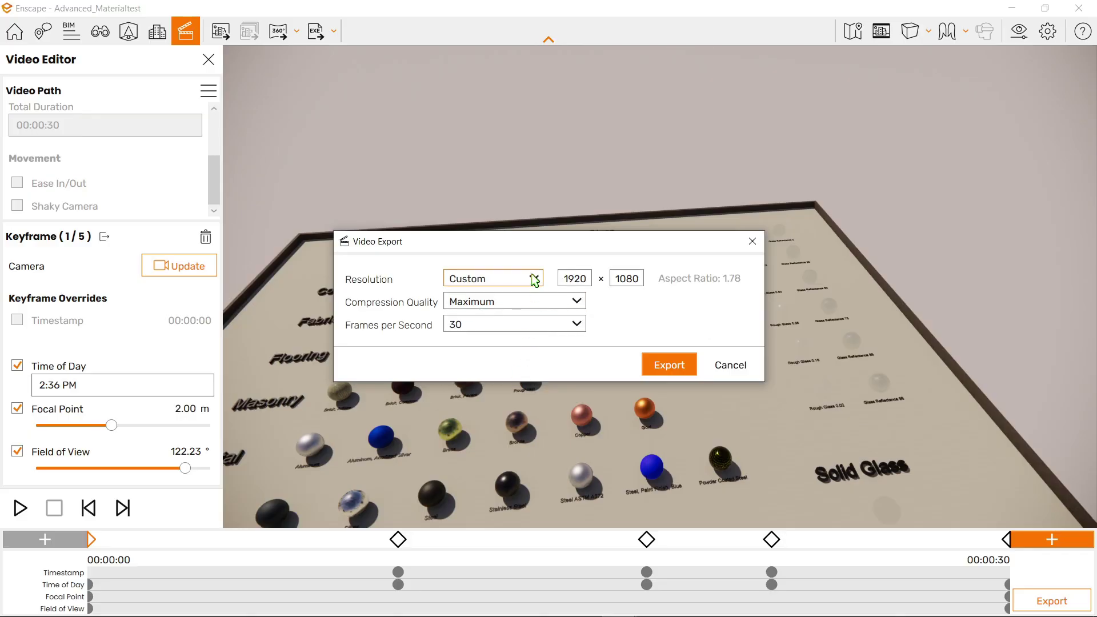
pyautogui.click(527, 345)
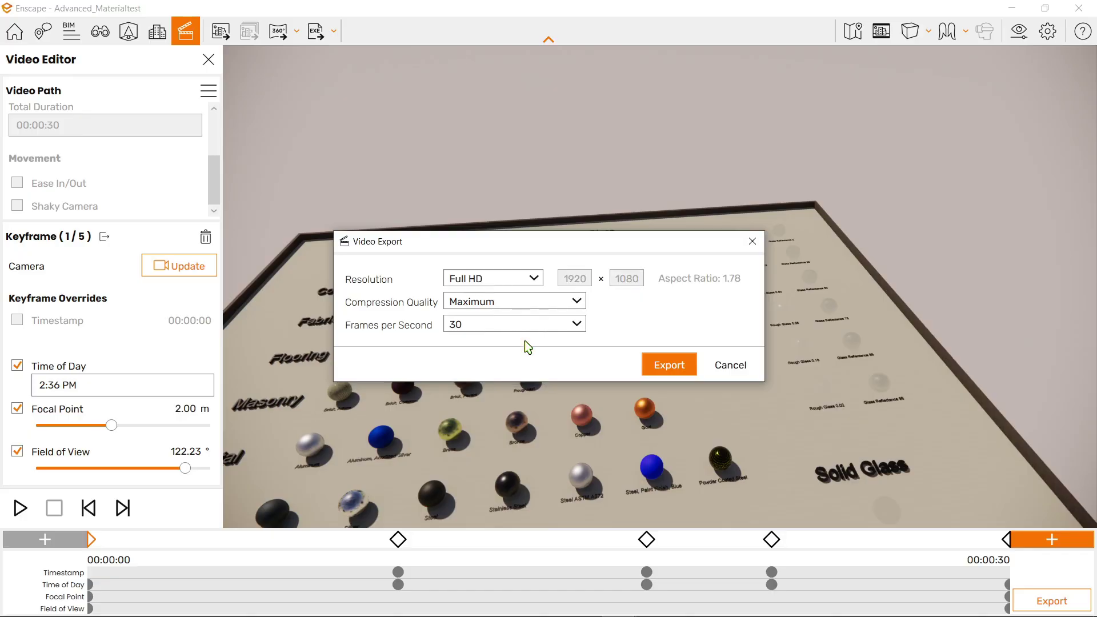
# Keep Maximum compression quality at 60 fps and save the MP4 export into Downloads
pyautogui.click(578, 301)
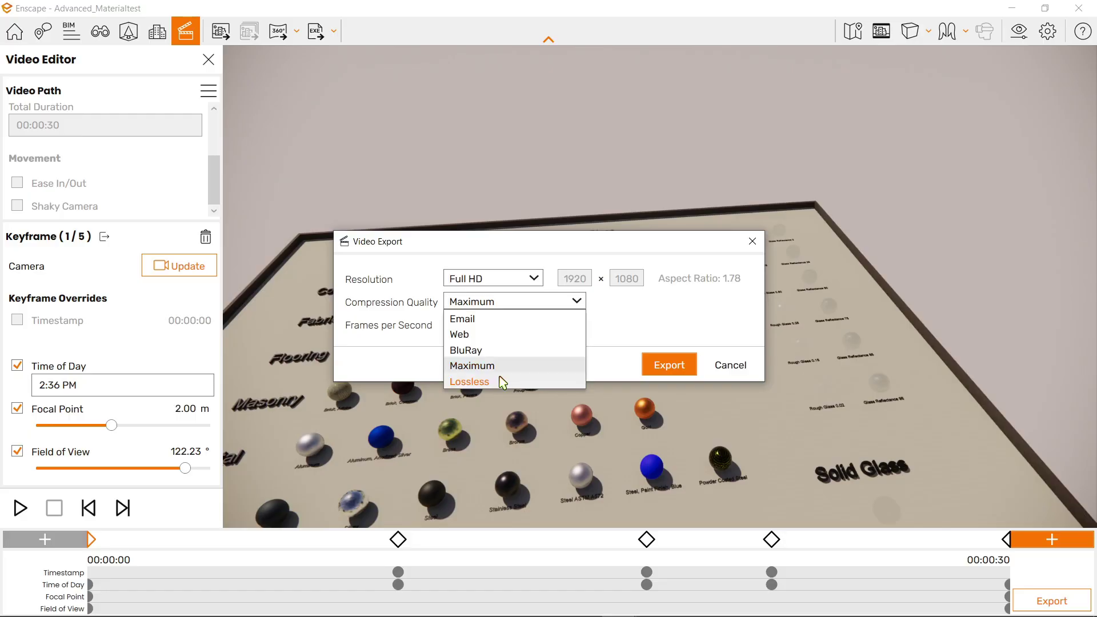
pyautogui.click(614, 320)
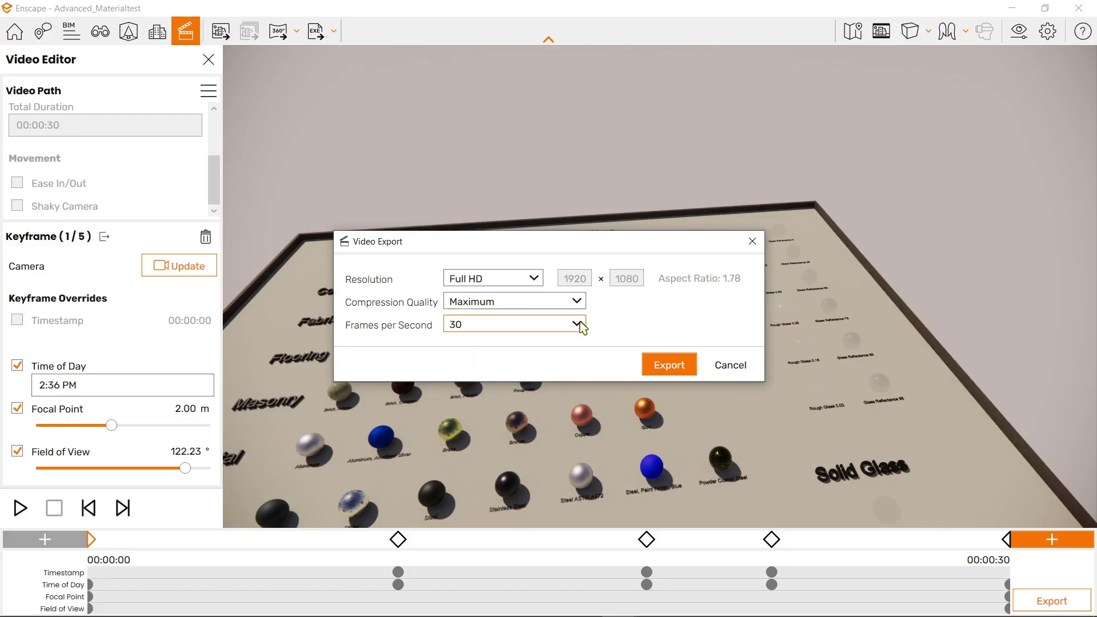
pyautogui.click(552, 326)
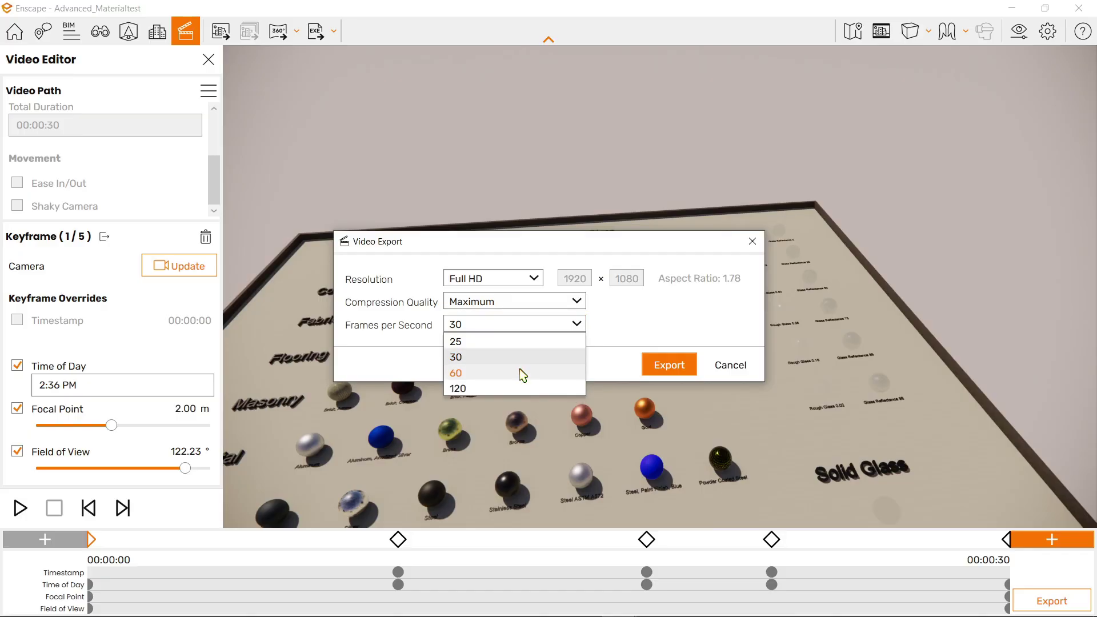
pyautogui.click(523, 374)
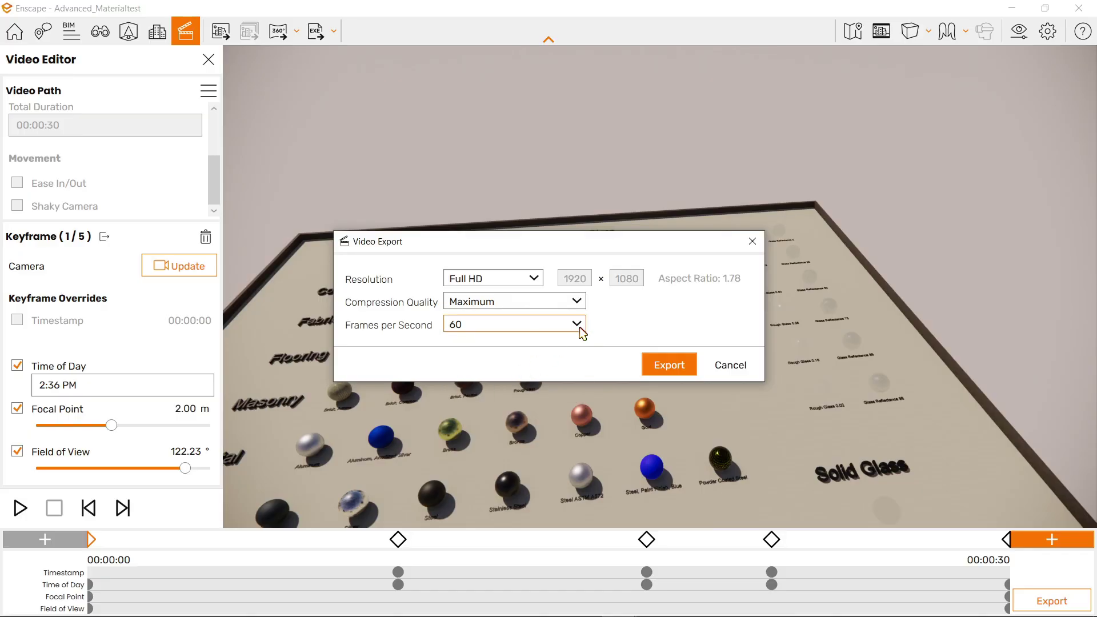
pyautogui.click(579, 328)
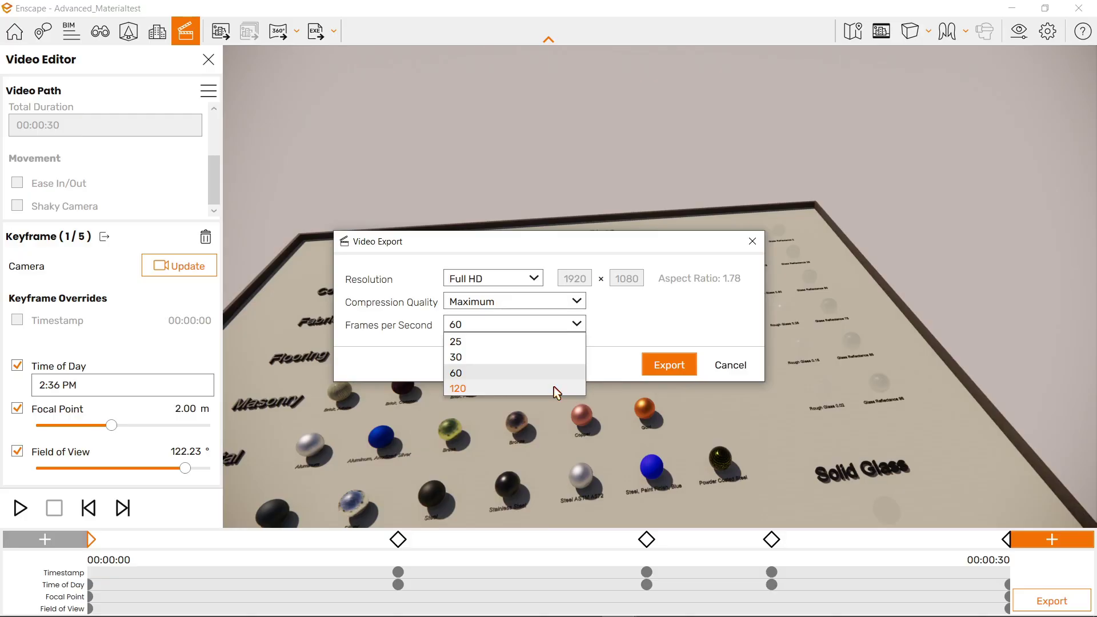
pyautogui.click(669, 365)
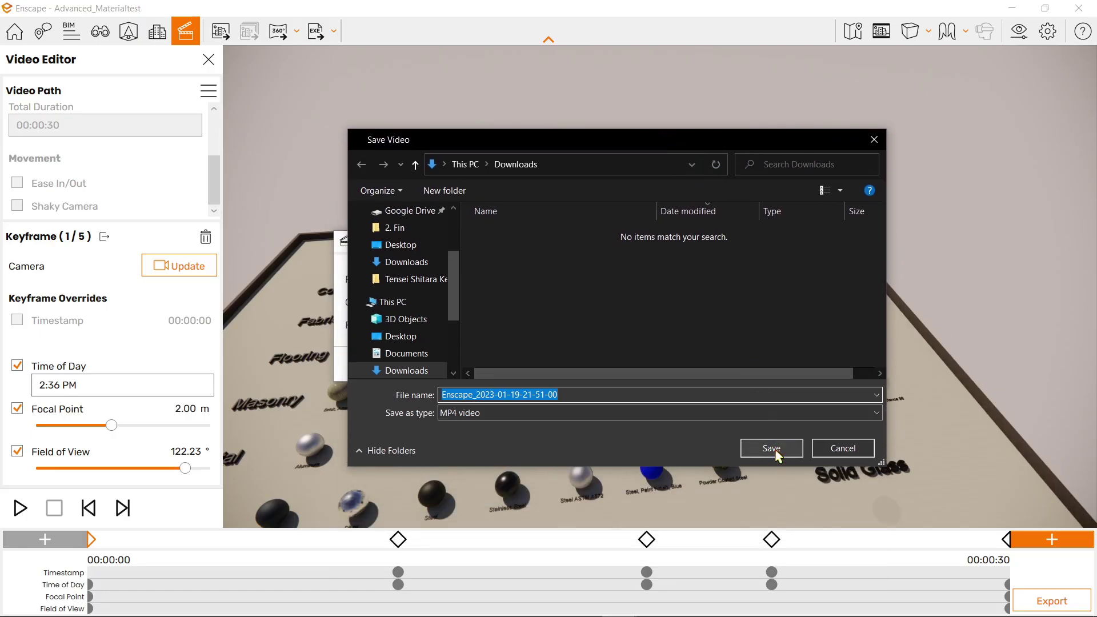
pyautogui.click(773, 448)
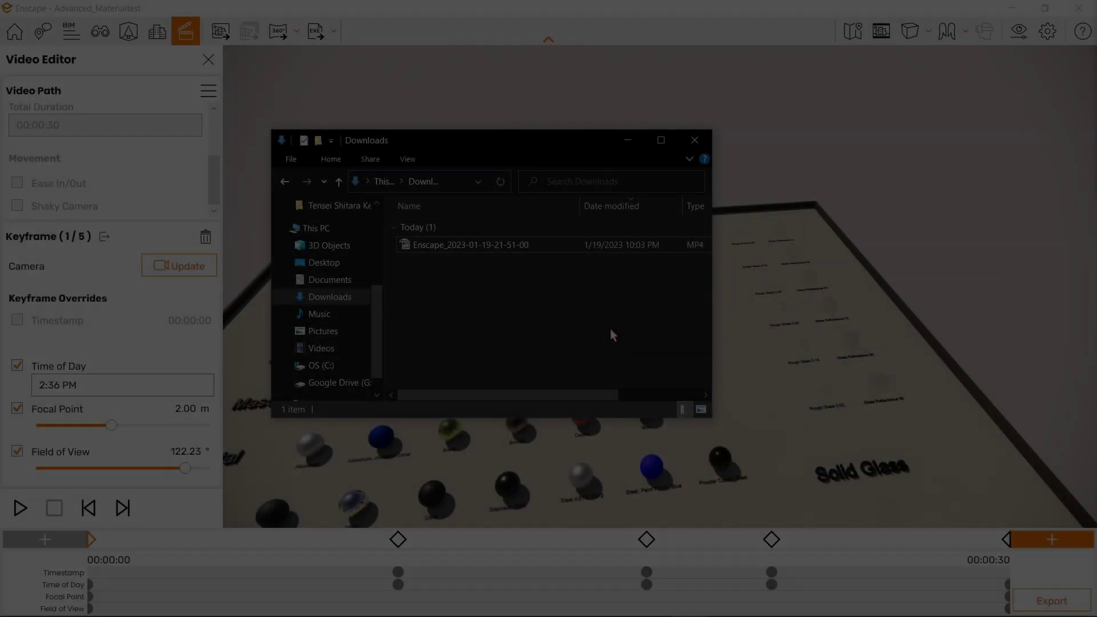
# Play the exported 77.9 MB Enscape MP4 from Downloads in Media Player Classic
pyautogui.moveTo(595, 394); pyautogui.dragTo(514, 327)
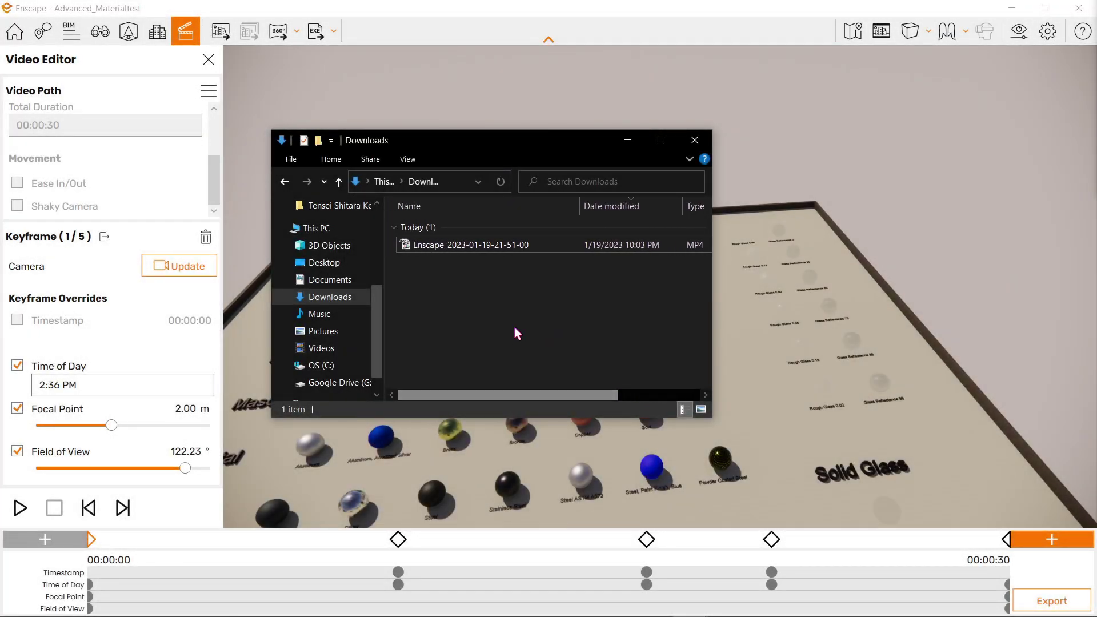
pyautogui.click(501, 245)
pyautogui.doubleClick(501, 244)
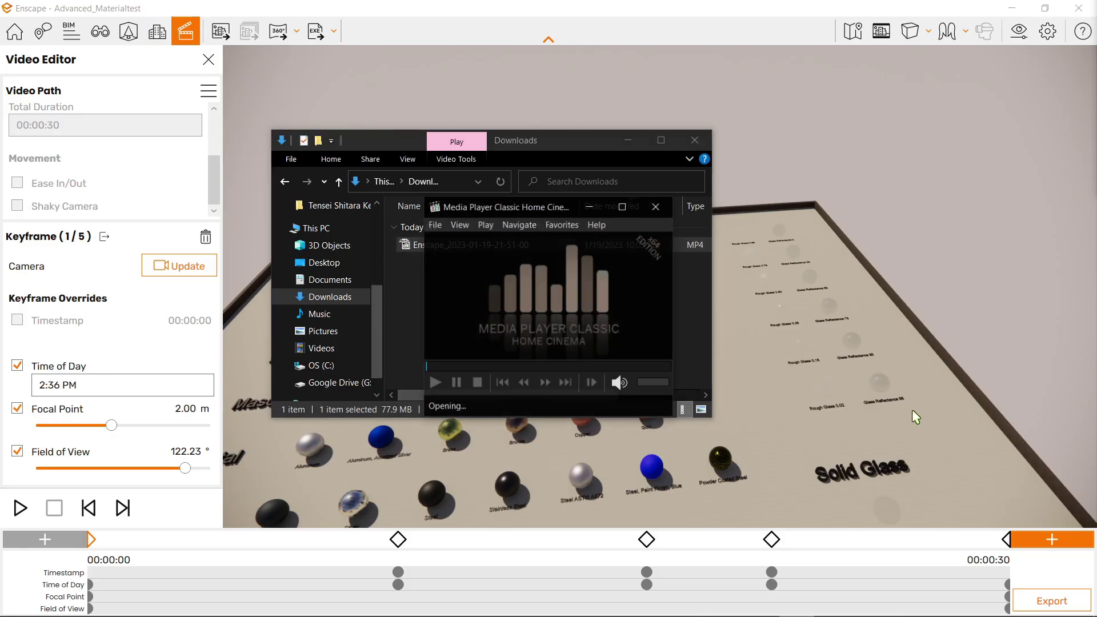